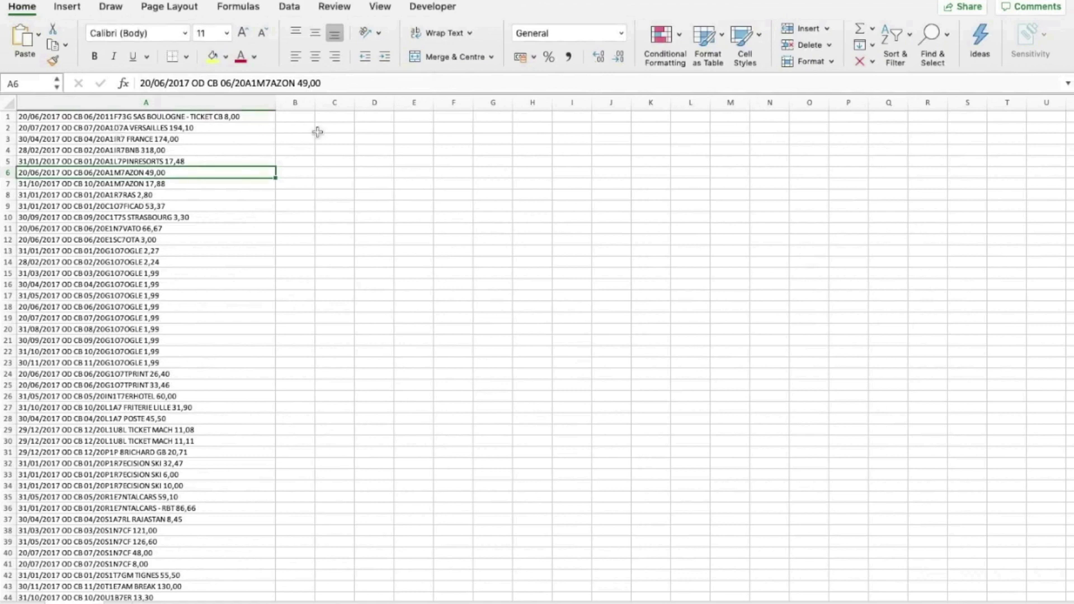
- Fit column A to its contents and save the workbook as a Comma-separated Values (.csv) file
double_click(276, 103)
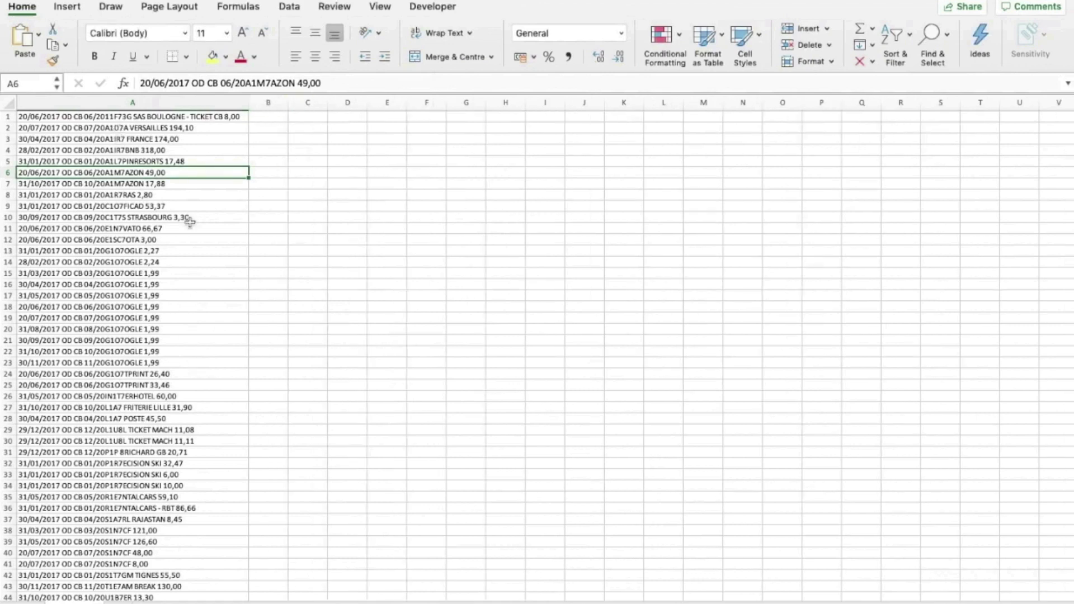
scroll(192, 147, up, 1)
key(super+s)
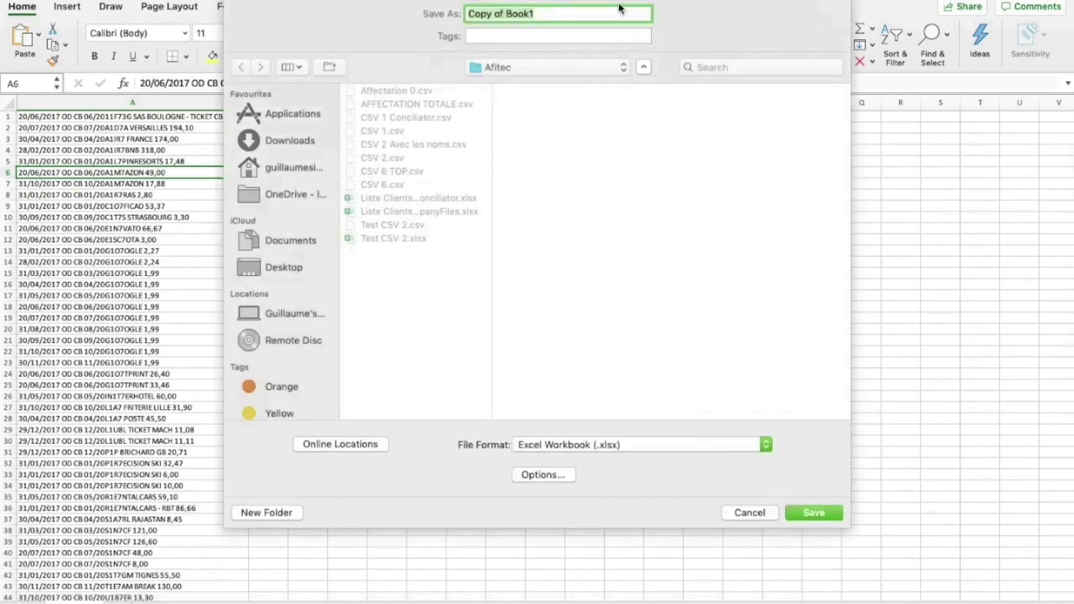
click(666, 445)
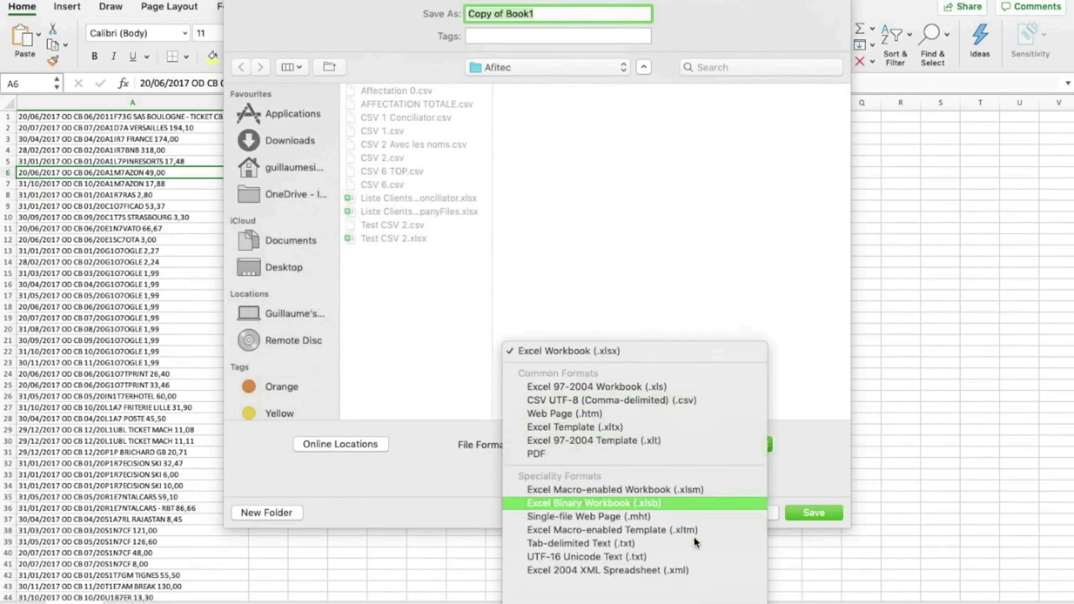
click(690, 477)
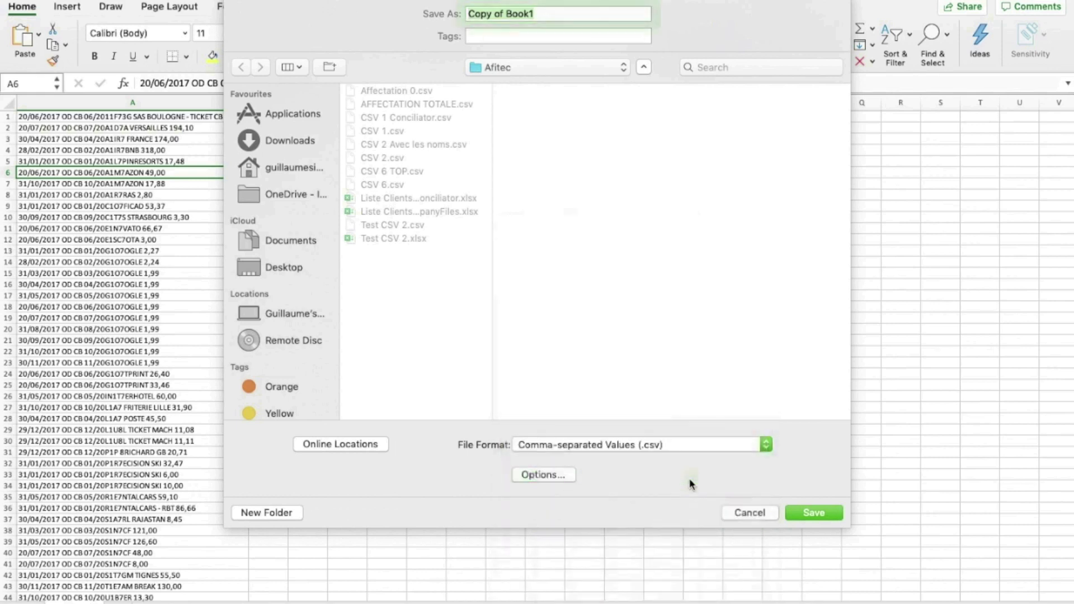
click(817, 512)
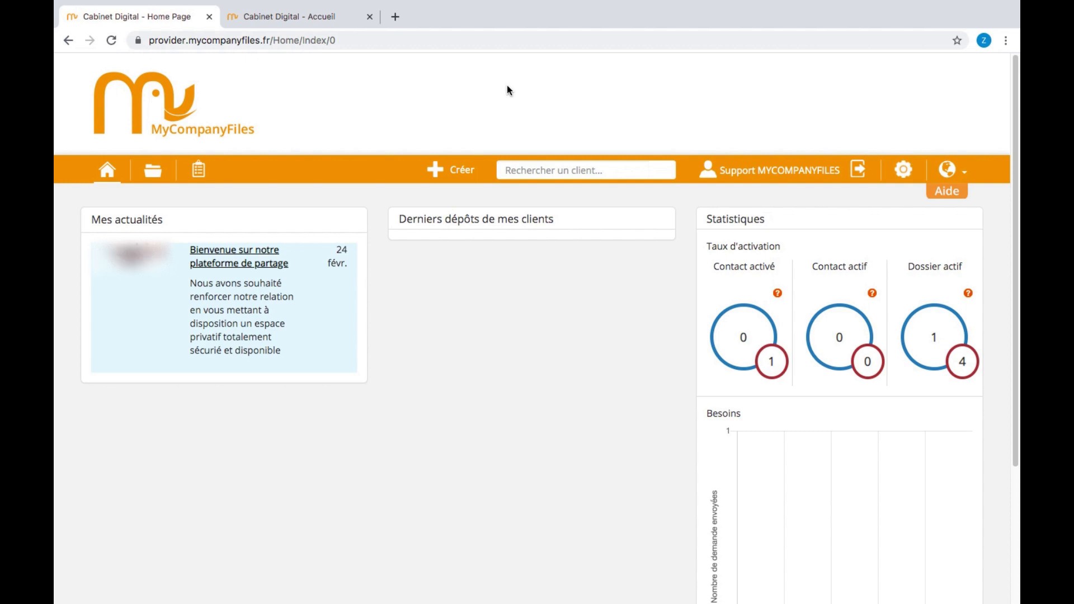
- Switch to MyCompanyFiles in the browser and open the form template management page from the administration area
click(439, 171)
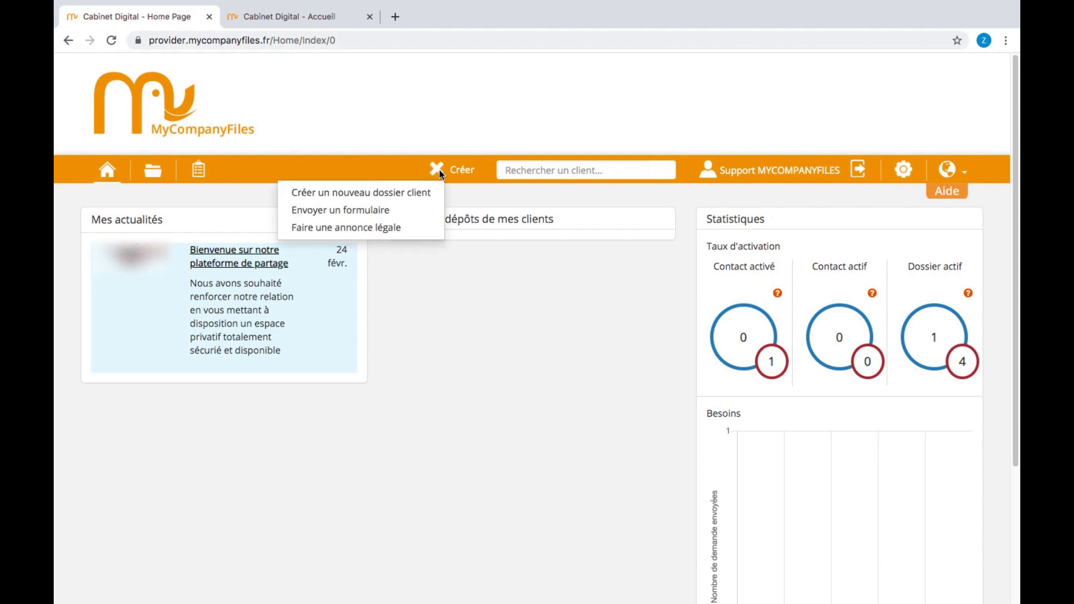
click(364, 219)
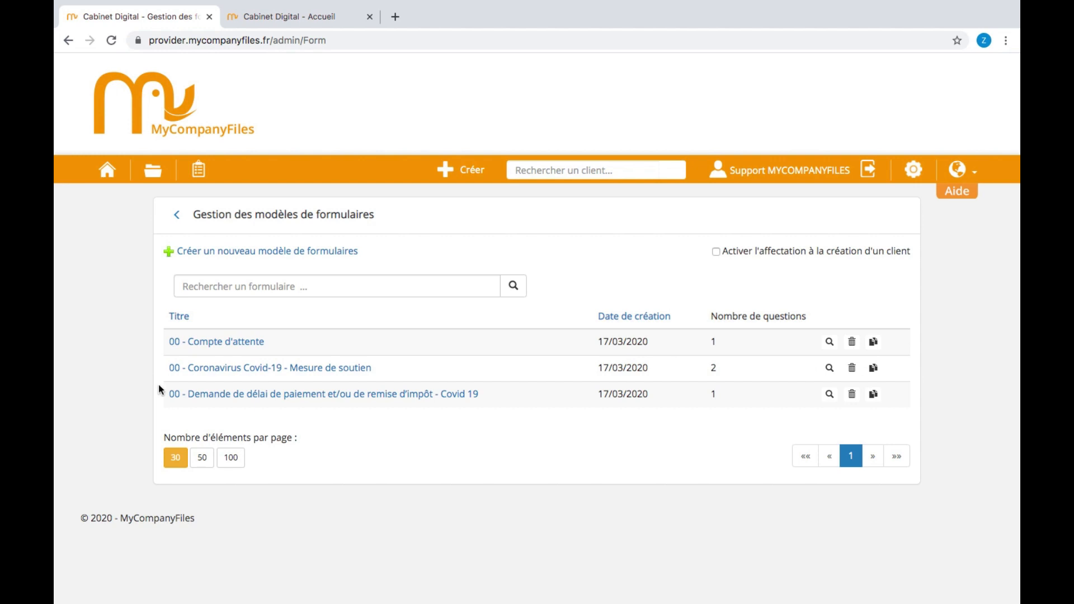
click(918, 176)
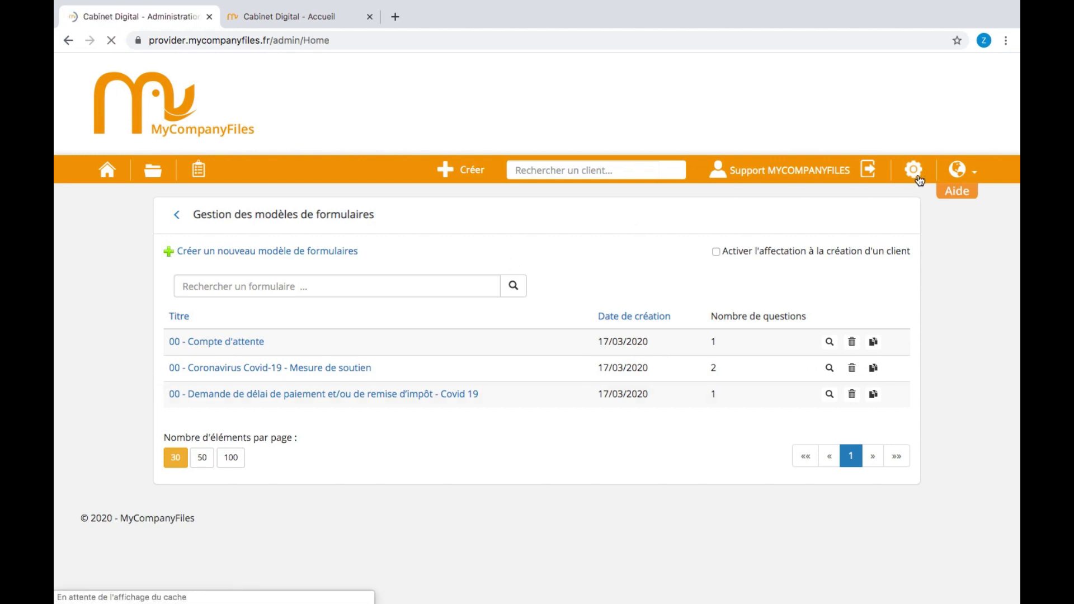
scroll(652, 479, down, 10)
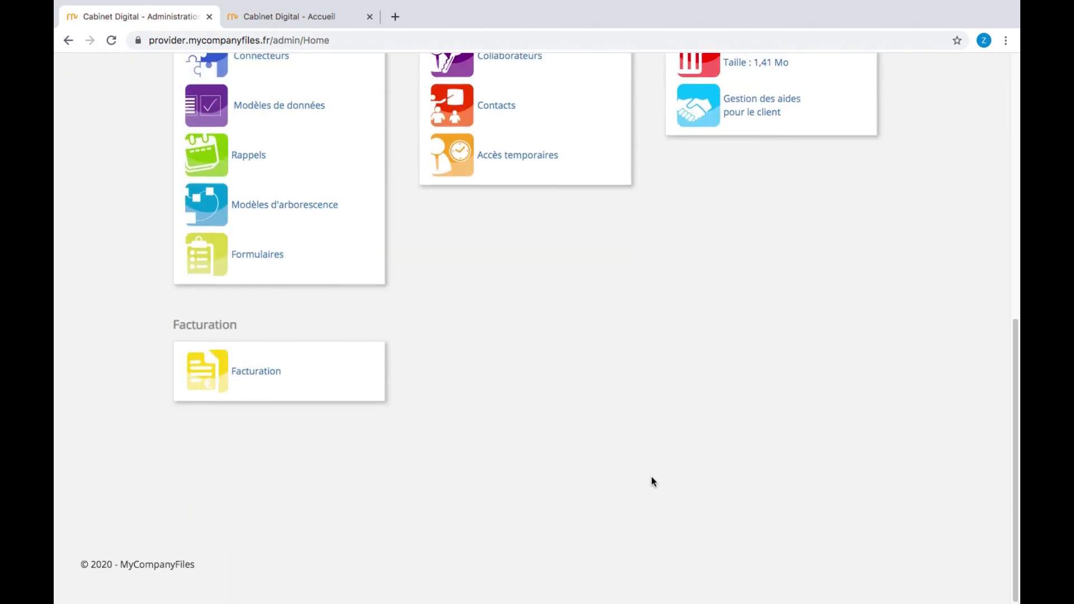
click(257, 261)
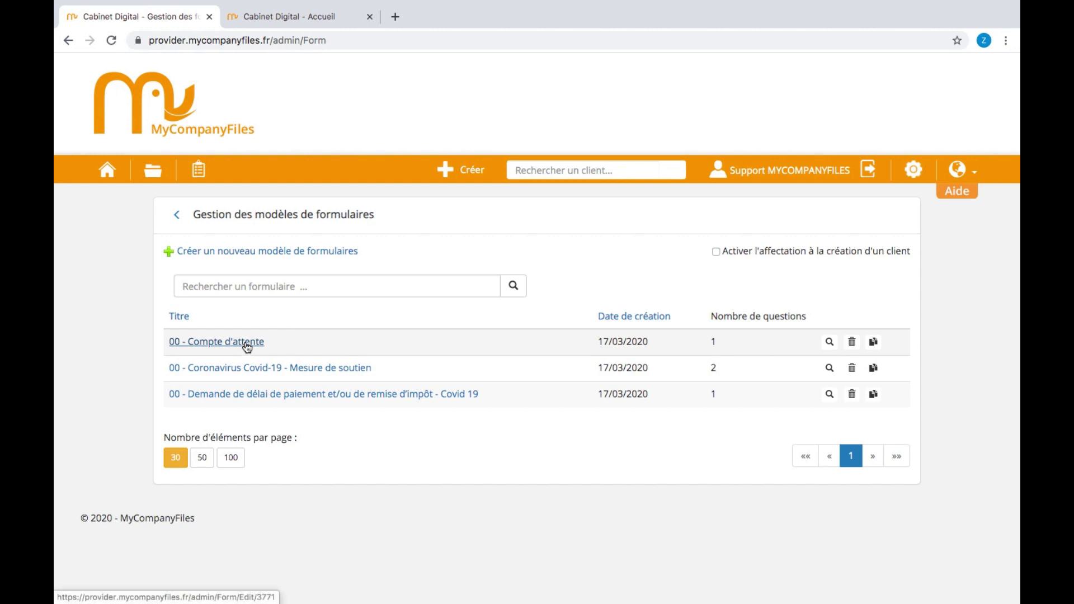
- Duplicate the "00 - Compte d'attente" form template and title the copy "00 - Compte d'attente - CLIENT A"
click(874, 346)
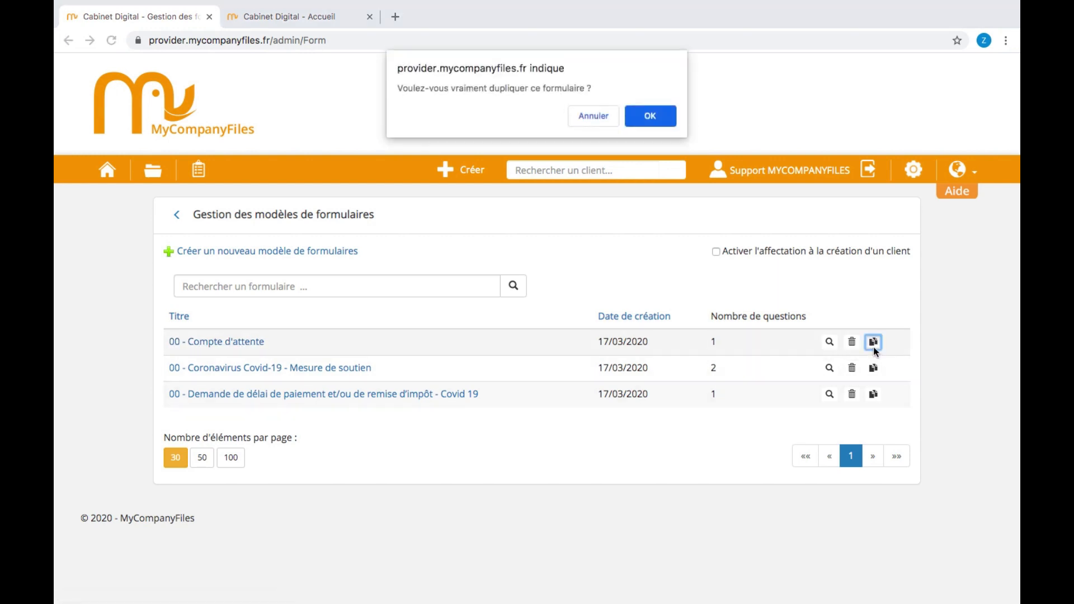
click(657, 116)
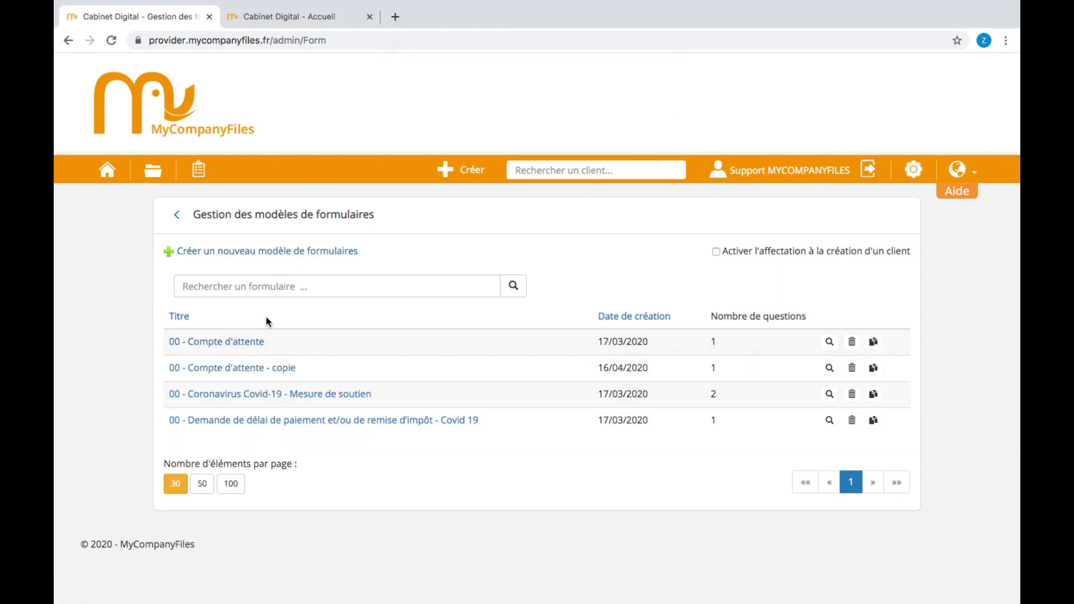
click(268, 368)
click(358, 317)
key(BackSpace)
key(BackSpace)
key(BackSpace)
key(BackSpace)
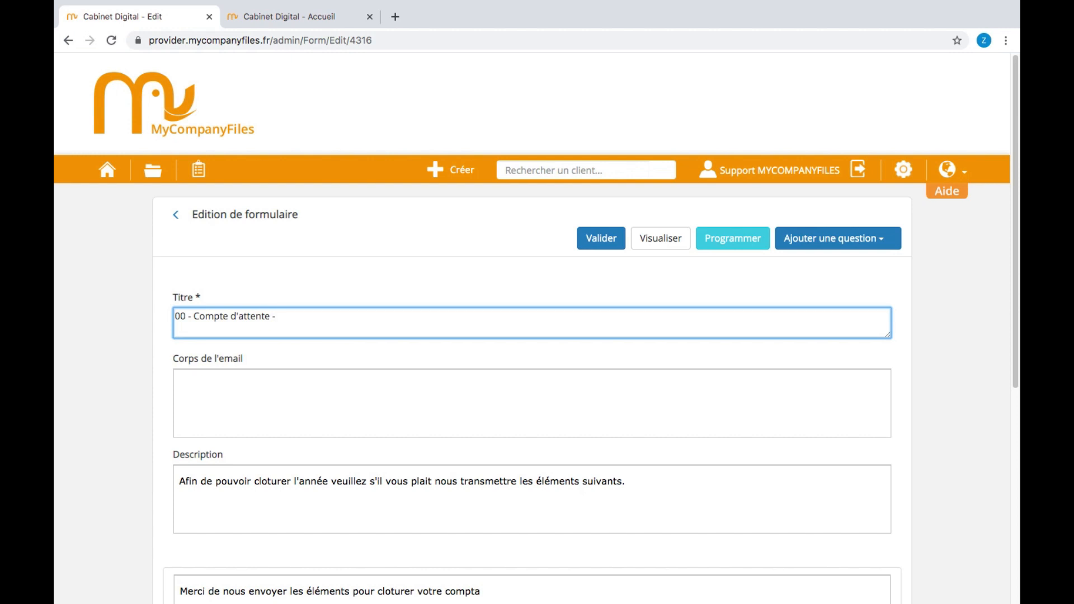
text(c)
key(BackSpace)
text(CLIENT A)
key(Tab)
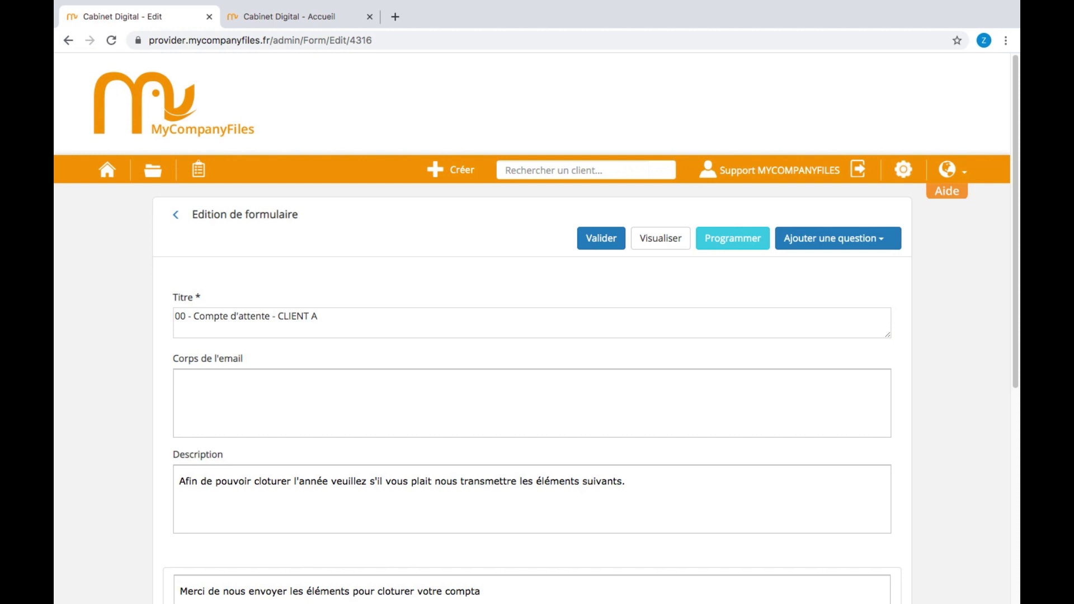
- Write the email body: "Bonjour, Dans le cadre de la clôture de votre exercice comptable, nous vous sollicitons pour nous communiquer vos documents manquants. Merci Bien à vous Cabinet XXX"
text(Bonjour,)
key(Return)
text(Dans le cadre de la clôture de votre ex)
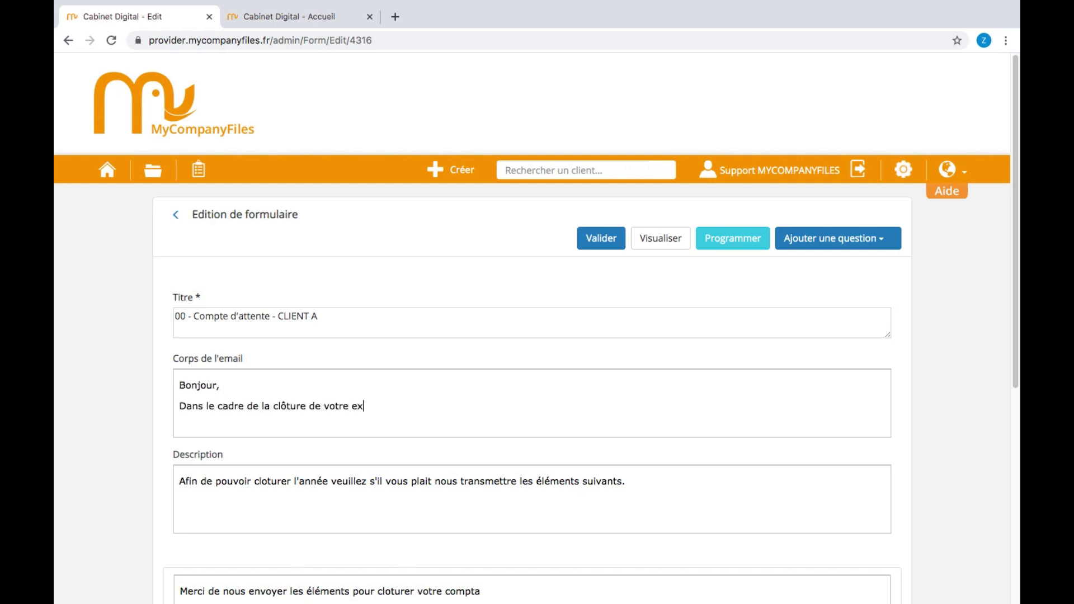
text(ercice comptable, nous vous sollicitons )
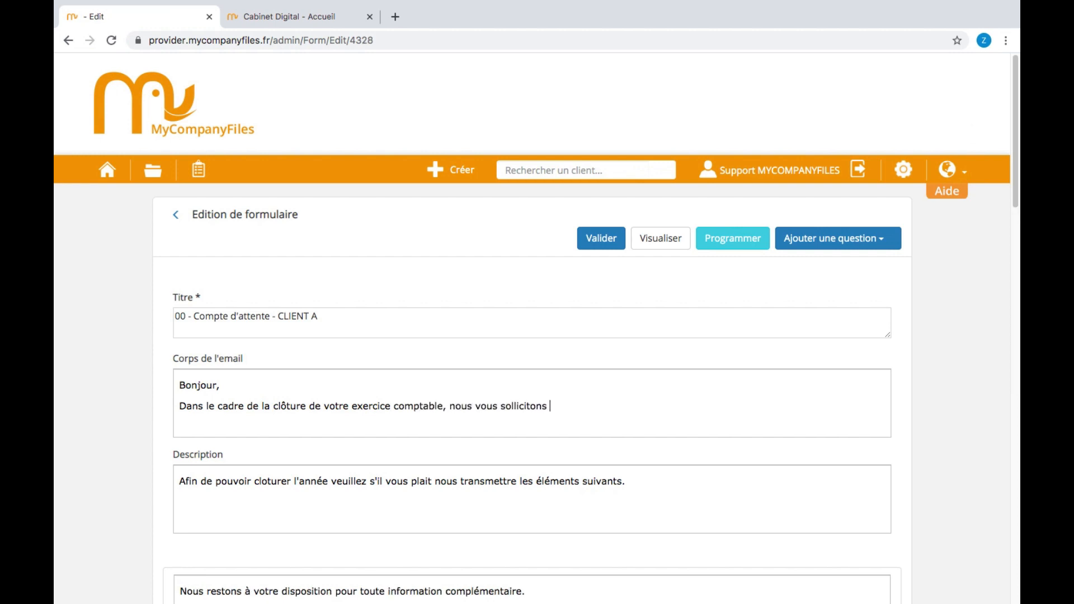
text(pour nous communiquer vos documents manquants.)
key(Return)
text(Merci)
key(Return)
text(Bien à vous)
key(Return)
text(Cabinet XXX)
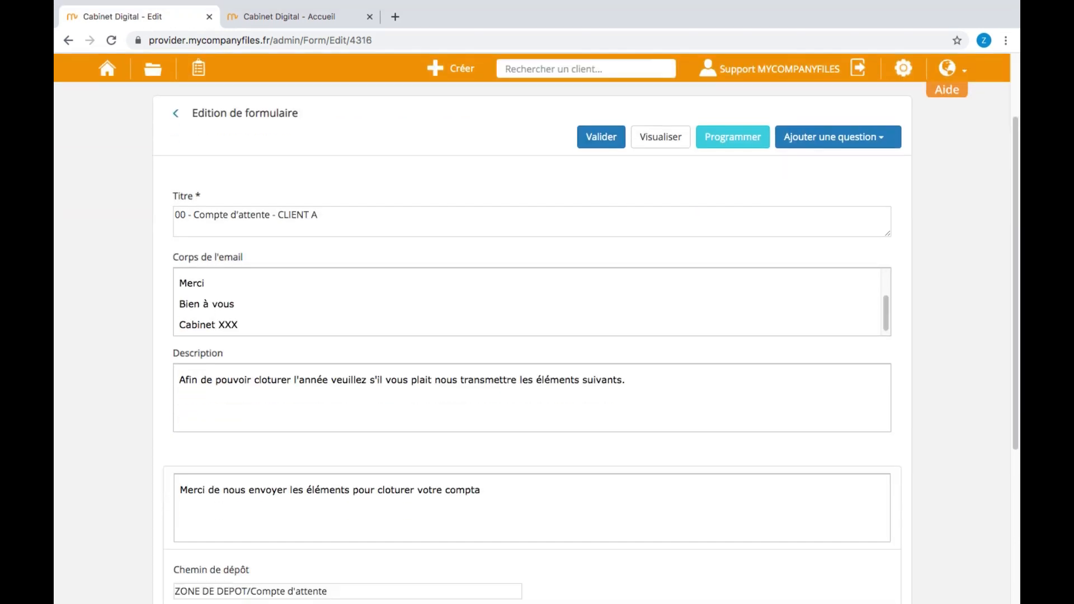
- Replace the question's text with "Nous restons à votre disposition pour toute information complémentaire."
scroll(448, 392, down, 3)
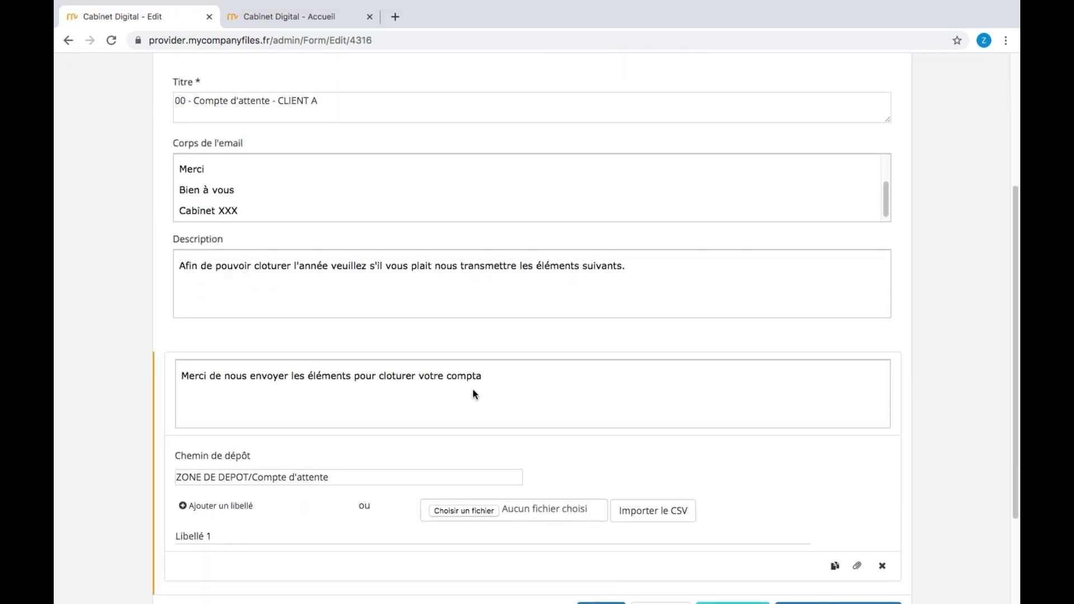
drag(519, 373, 166, 378)
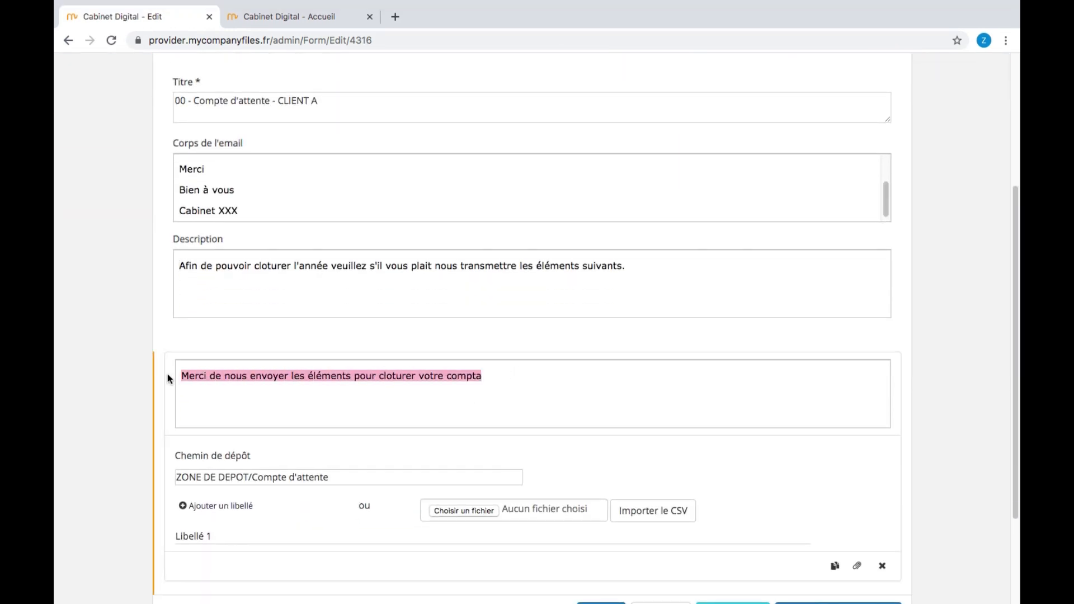
text(nOUS)
key(BackSpace)
key(BackSpace)
key(BackSpace)
key(BackSpace)
text(Nous res)
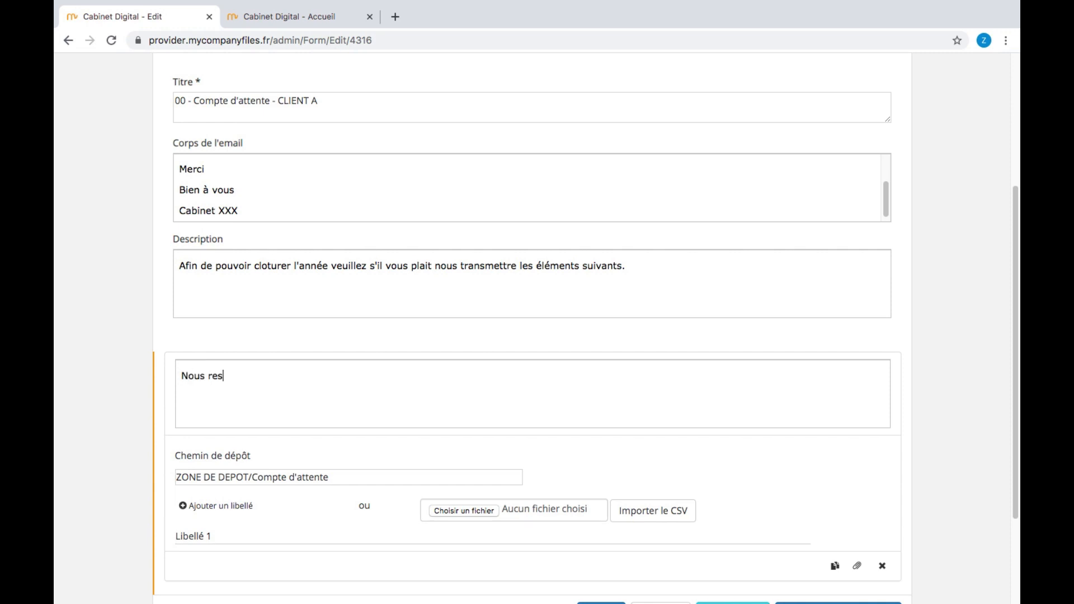
text(tons à votre disposition pour toute inform)
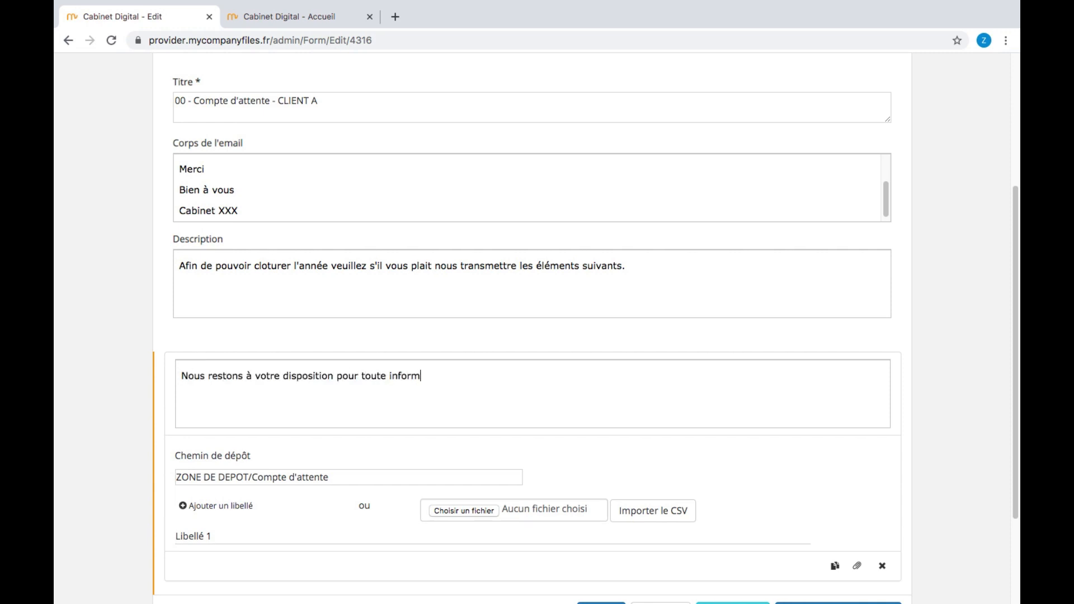
text(ation complémentaire.)
- Import the labels from the file "Compte 471000 _ CLIENT A .csv" into the question and review the imported list
scroll(165, 397, down, 2)
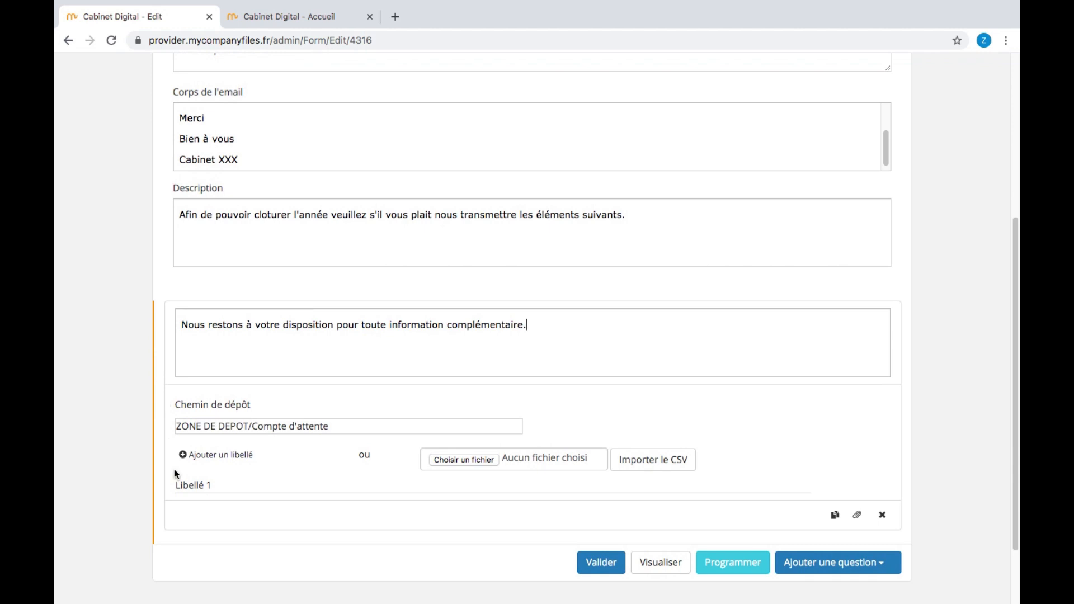
scroll(261, 347, up, 5)
scroll(262, 352, down, 5)
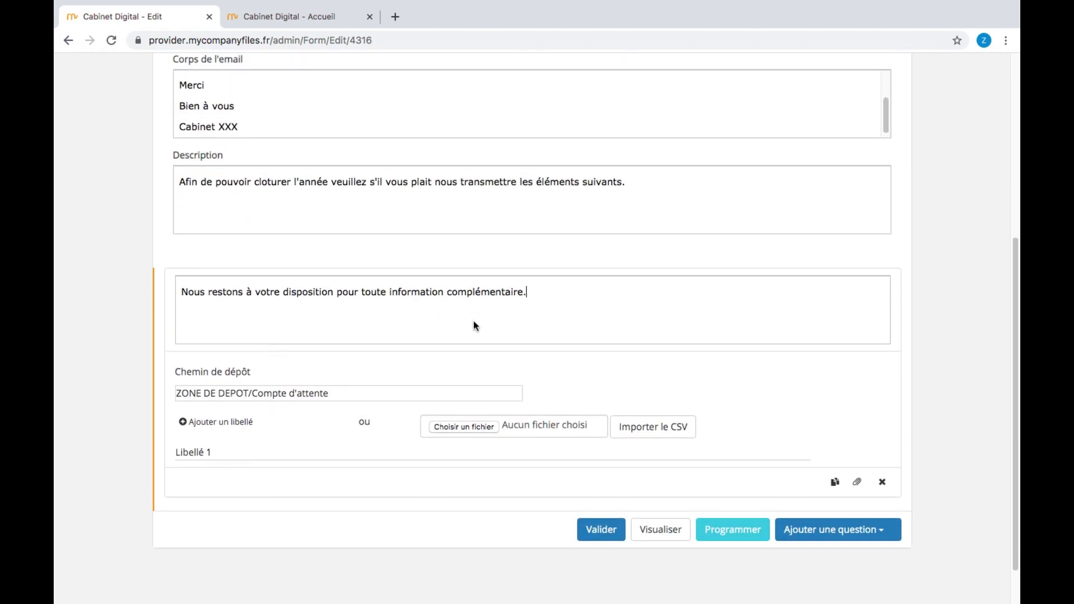
click(479, 429)
double_click(397, 67)
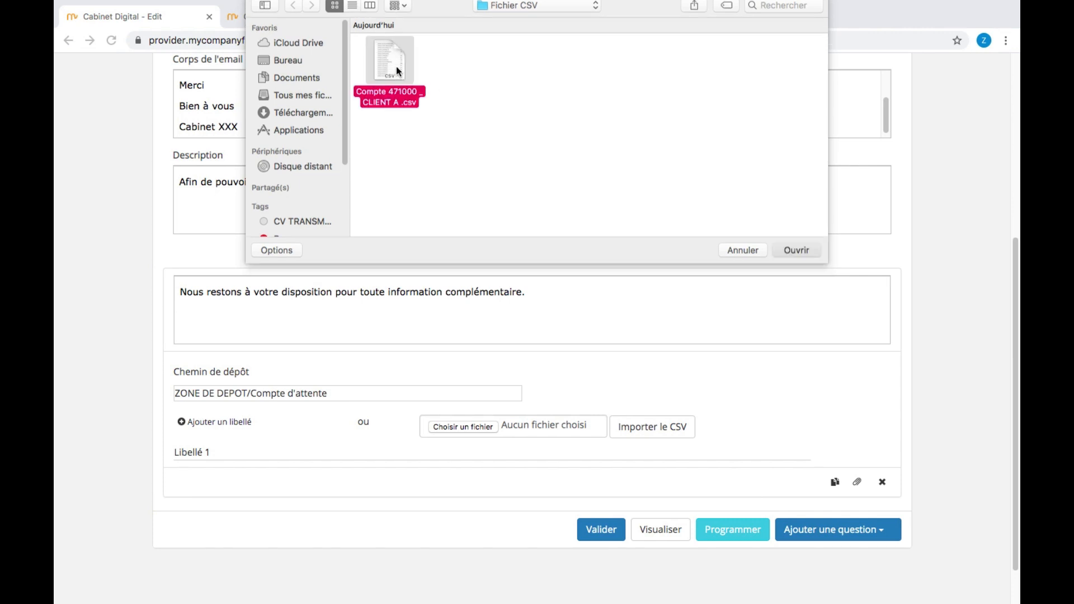
click(660, 434)
scroll(662, 436, down, 10)
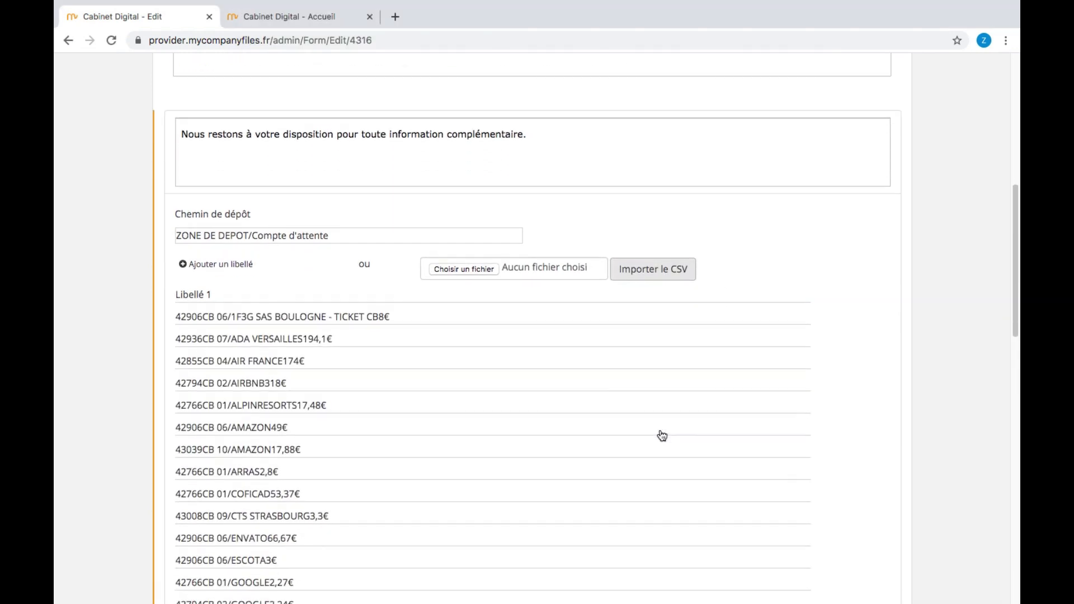
scroll(661, 431, down, 9)
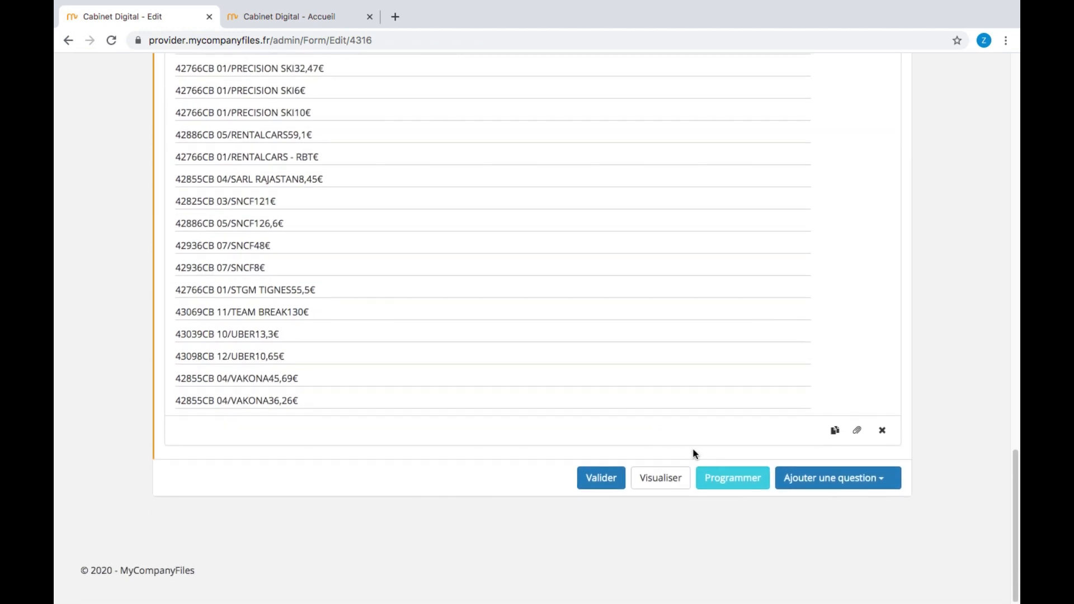
- Open the form's scheduling, search the clients of the Expertise-Comptable group and select ClientA
click(732, 476)
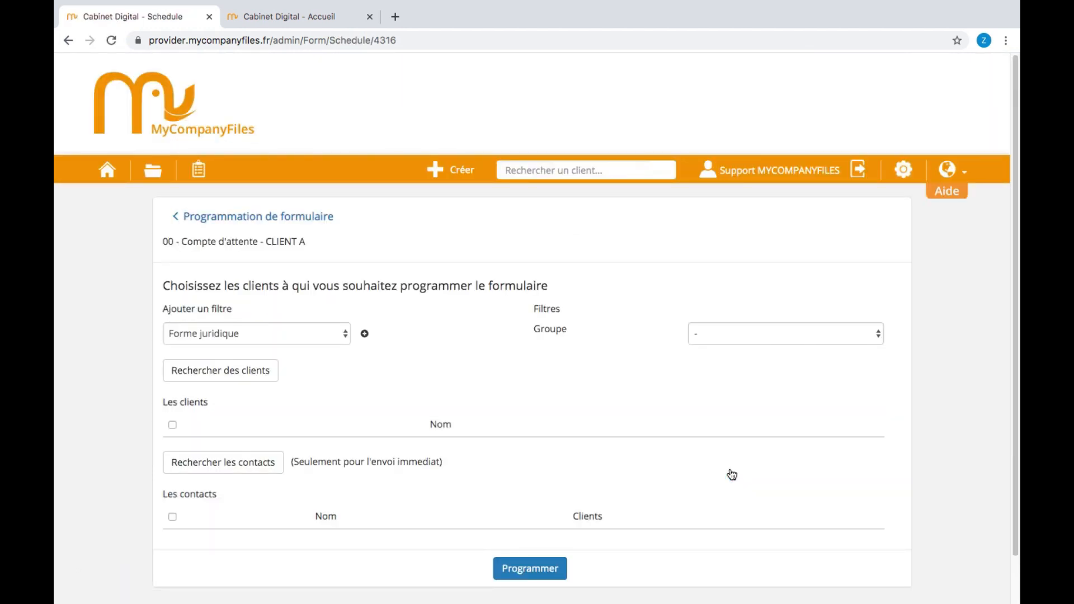
click(833, 335)
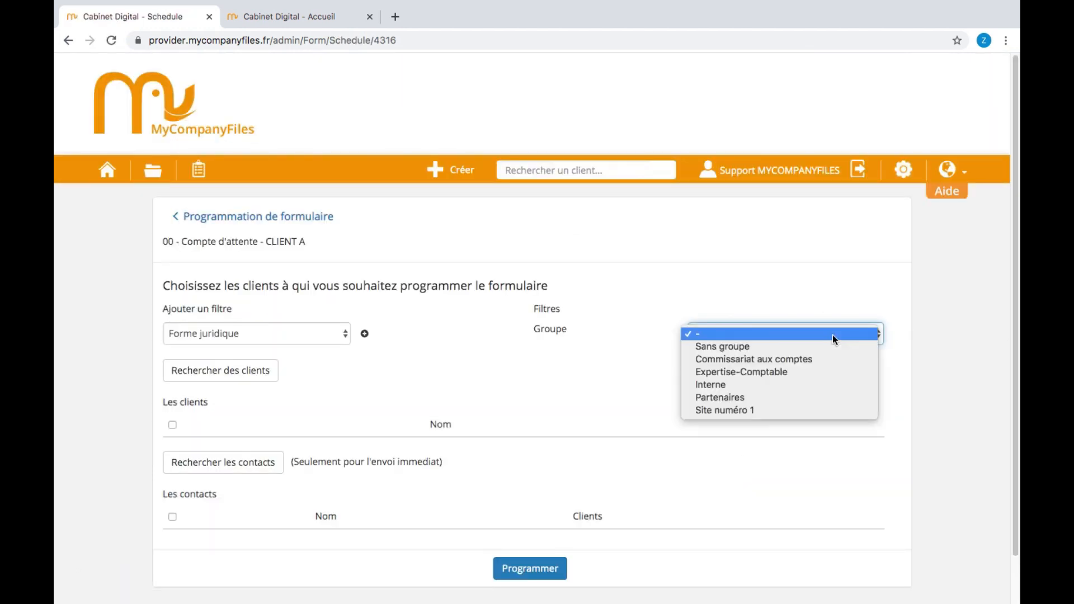
click(805, 372)
click(213, 372)
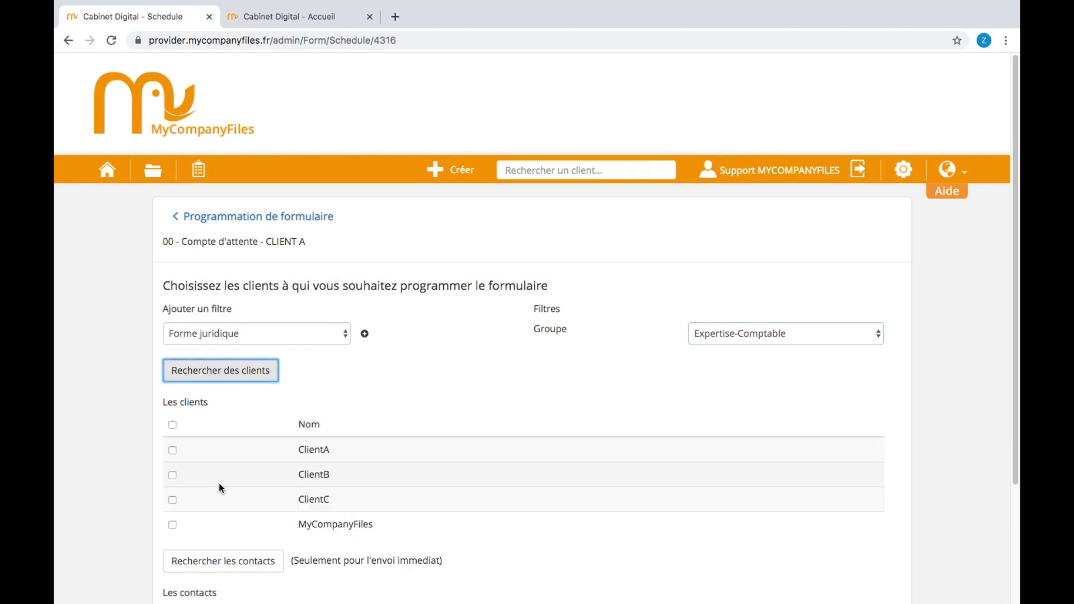
click(173, 450)
- Search ClientA's contacts, select the second listed contact and schedule the form
scroll(171, 451, down, 5)
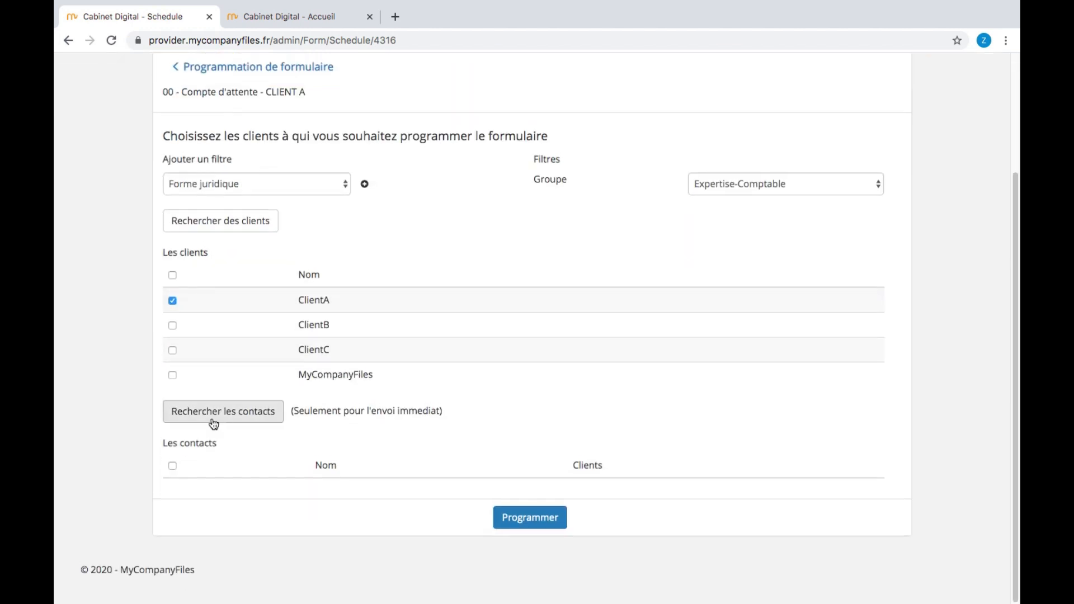
click(214, 424)
click(173, 518)
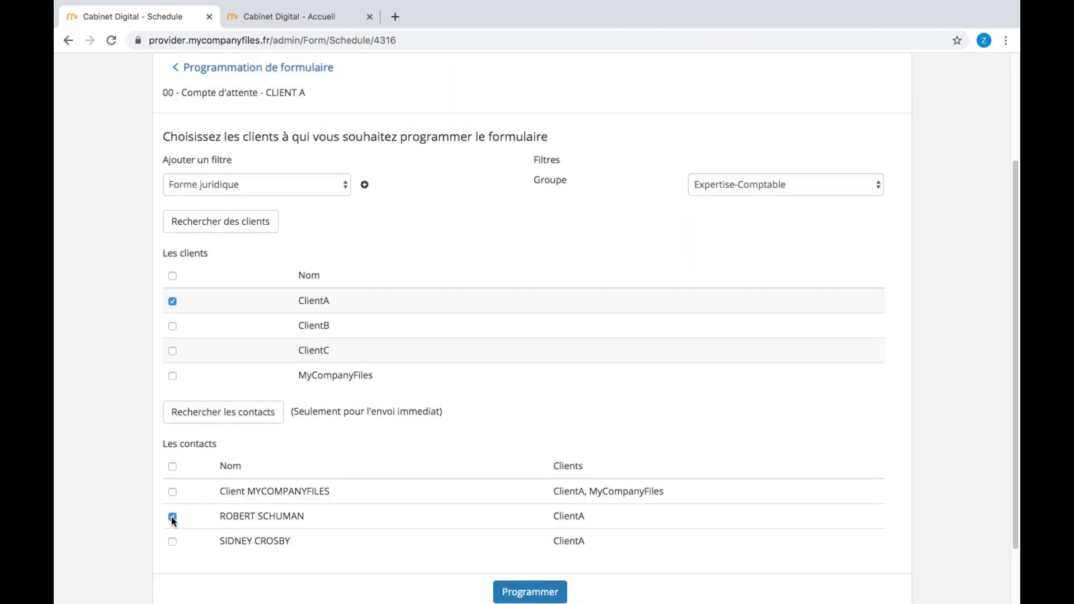
click(535, 596)
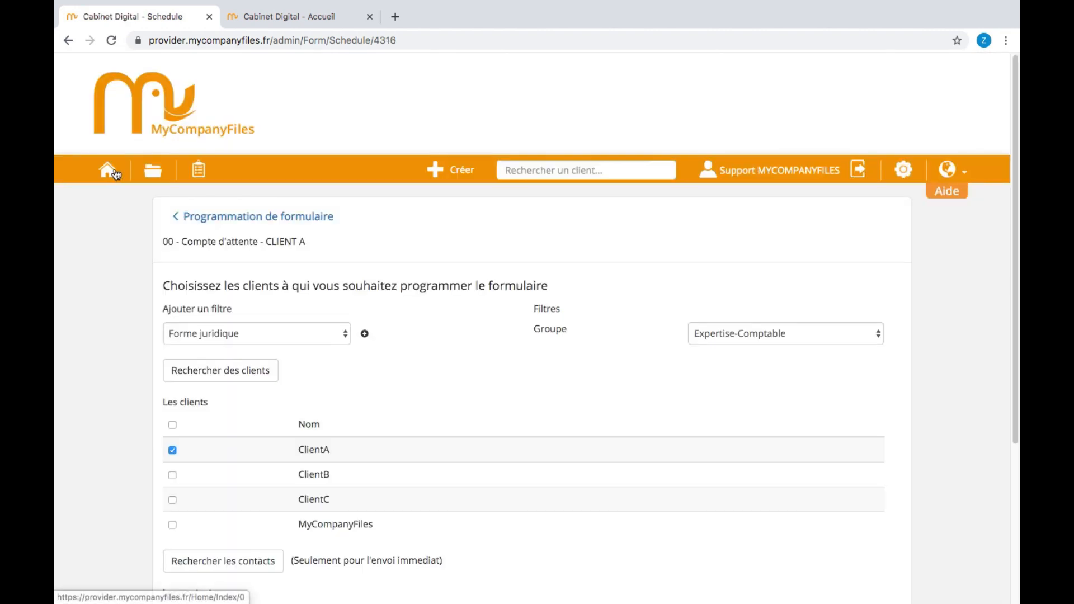
- Search for "client" from the home page, open ClientA's client record and view its associated forms
click(117, 176)
click(553, 168)
text(client)
key(Down)
key(Return)
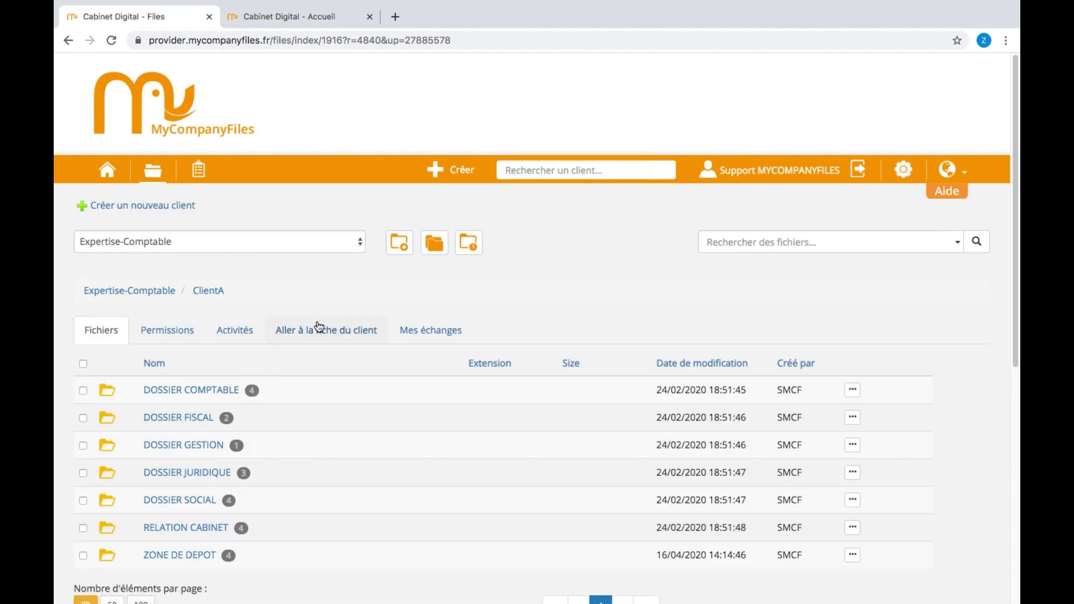
click(326, 347)
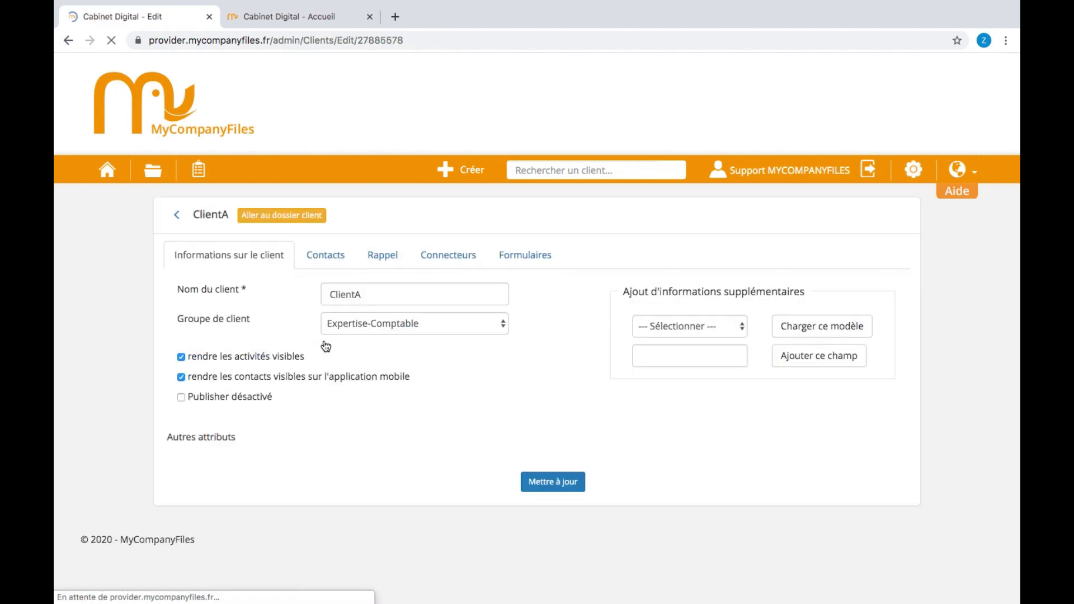
click(544, 259)
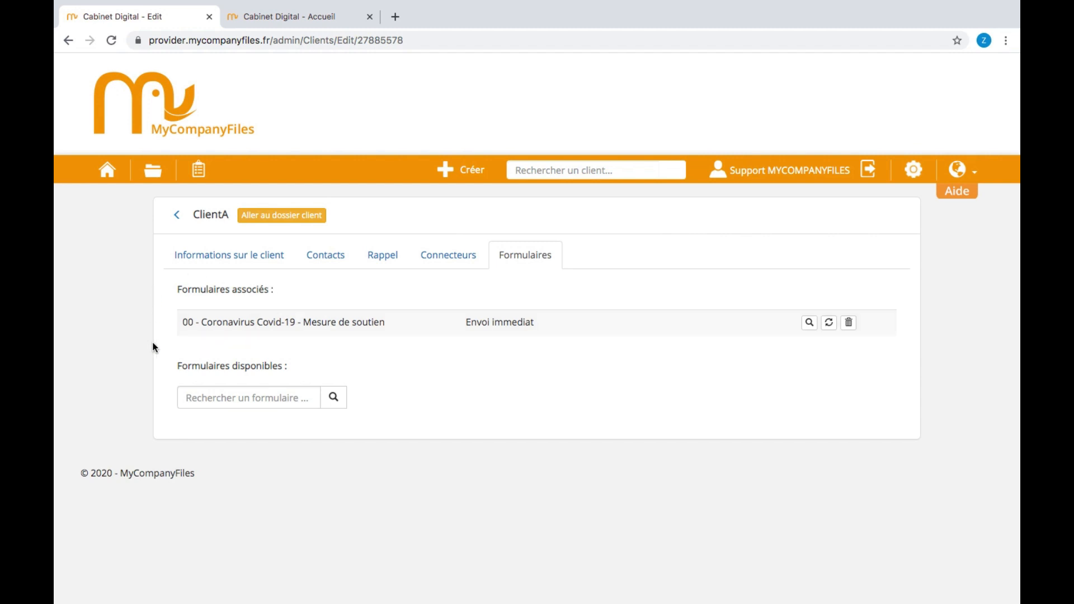
- Search ClientA's available forms for "00" and select "00 - Compte d'attente" for scheduling
click(271, 400)
text(0)
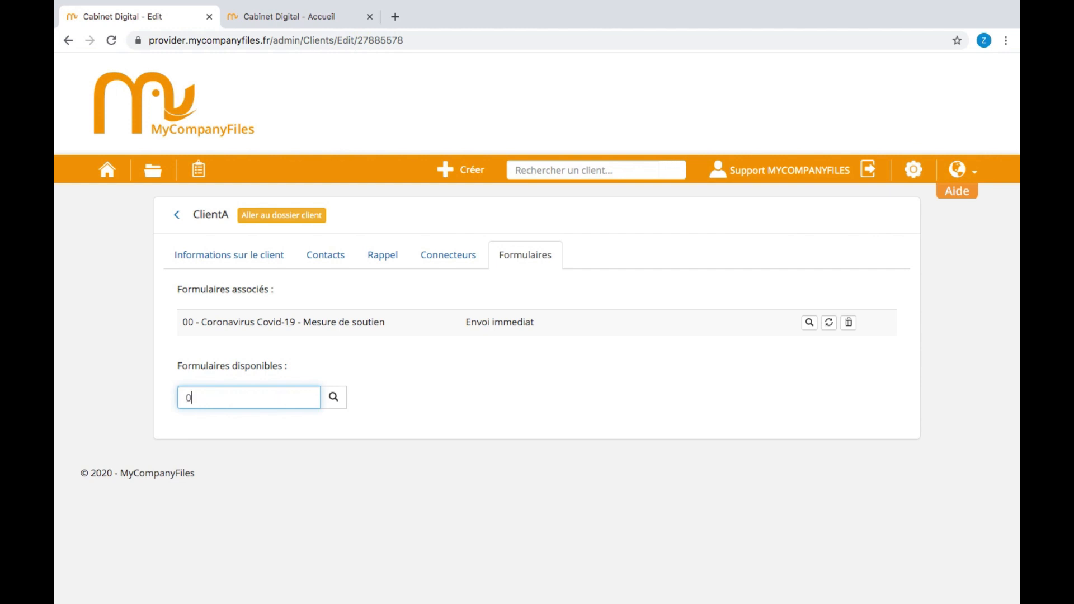
text(0)
key(Down)
key(Return)
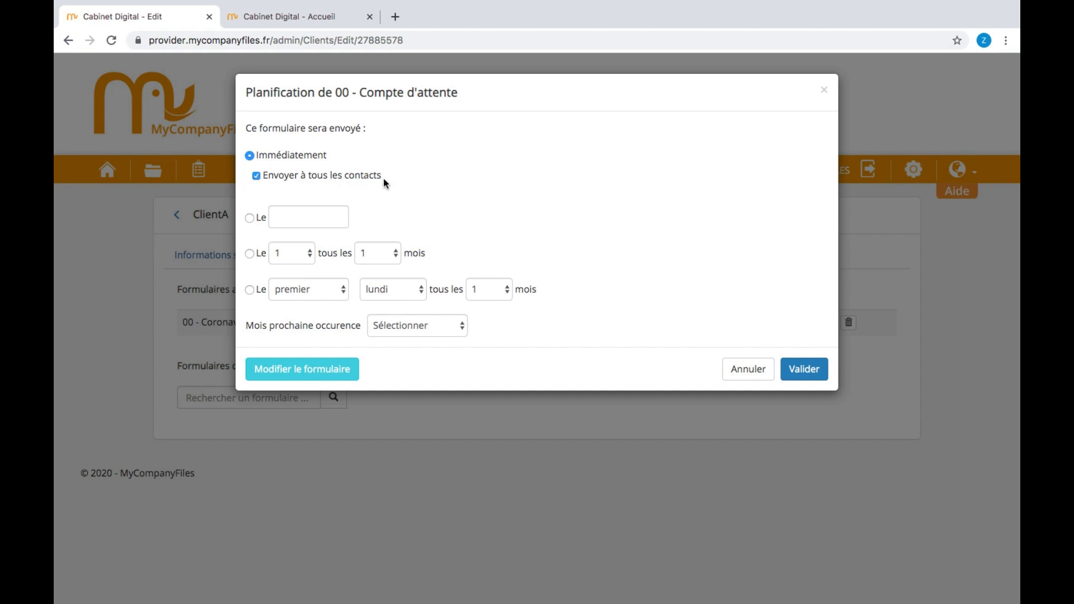
- Turn off sending to all contacts, choose only the second listed contact and open the form for modification
click(257, 177)
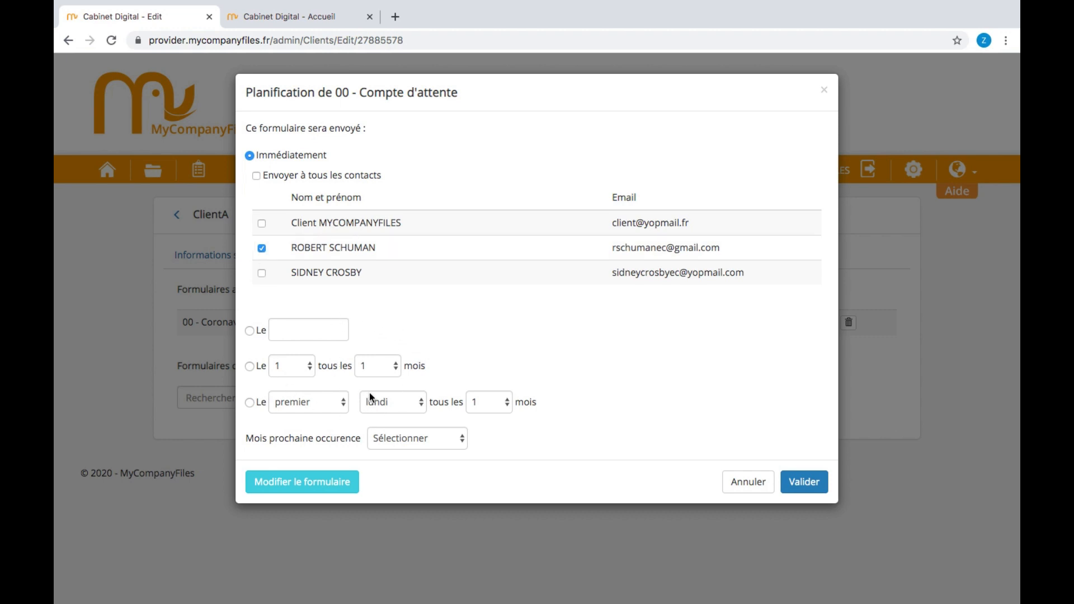
click(290, 478)
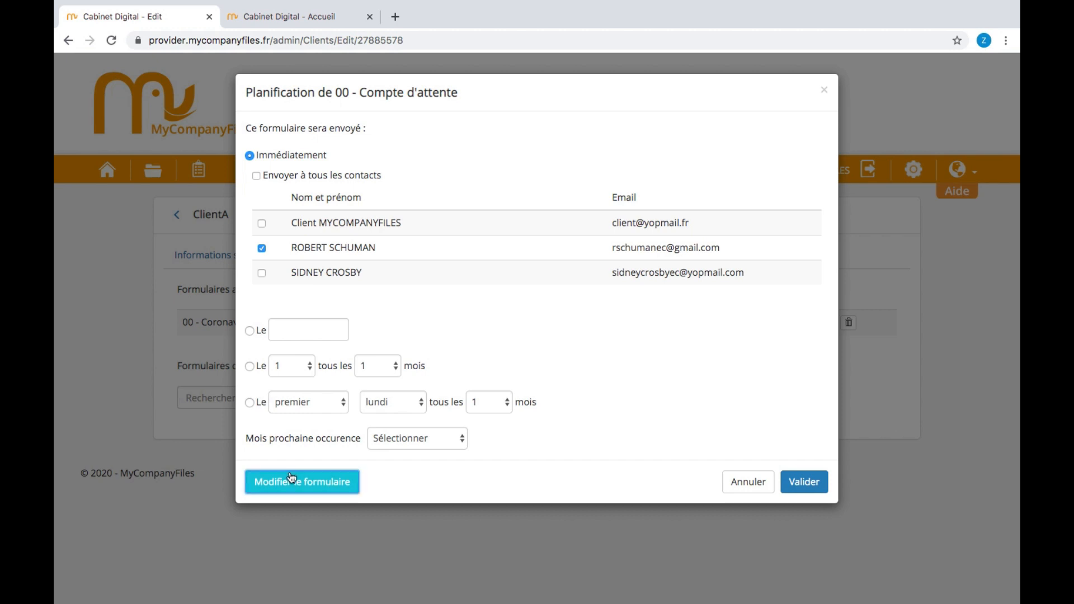
- Replace the form's email body with the copied message requesting missing documents for the year-end closing, signed "Cabinet XXX"
scroll(291, 478, down, 6)
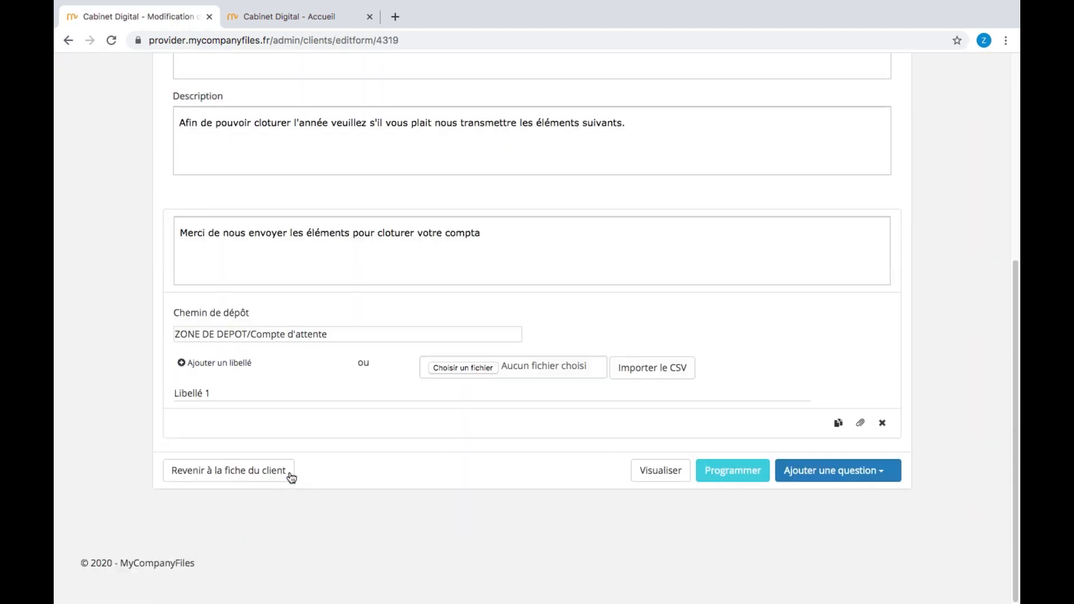
scroll(292, 478, up, 3)
drag(179, 197, 657, 197)
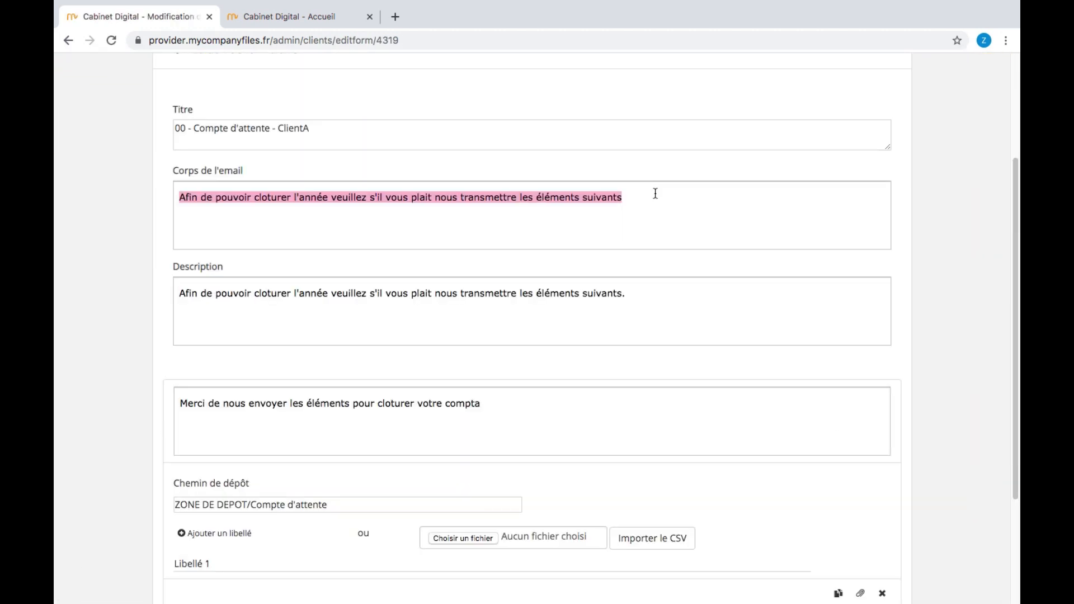
key(BackSpace)
key(super+v)
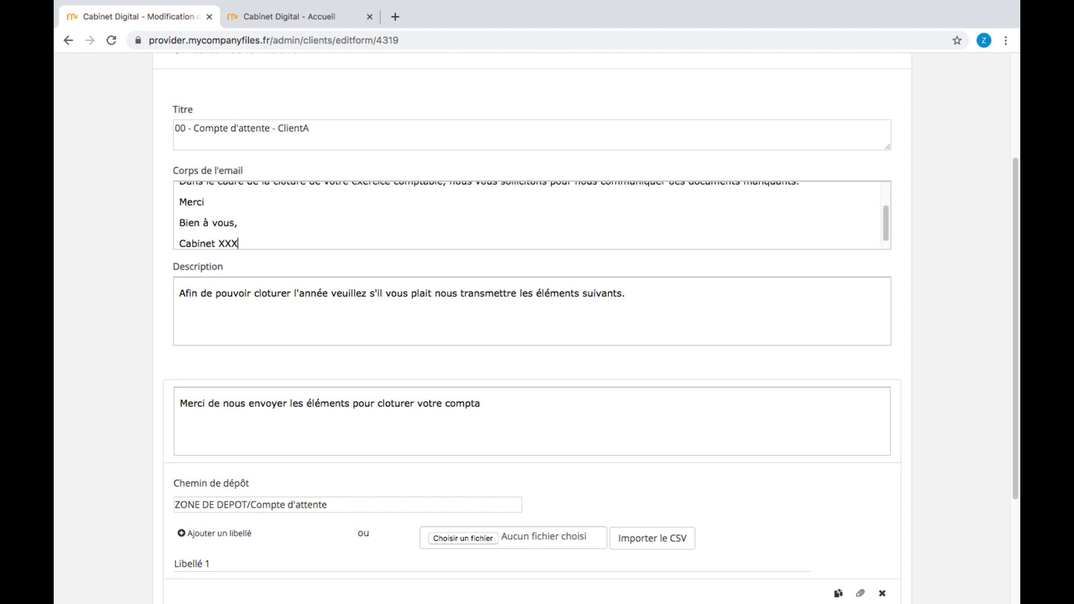
- Replace the question text with "Nous restons à votre disposition pour toute information complémentaire."
scroll(693, 329, down, 1)
click(498, 345)
drag(498, 348, 171, 341)
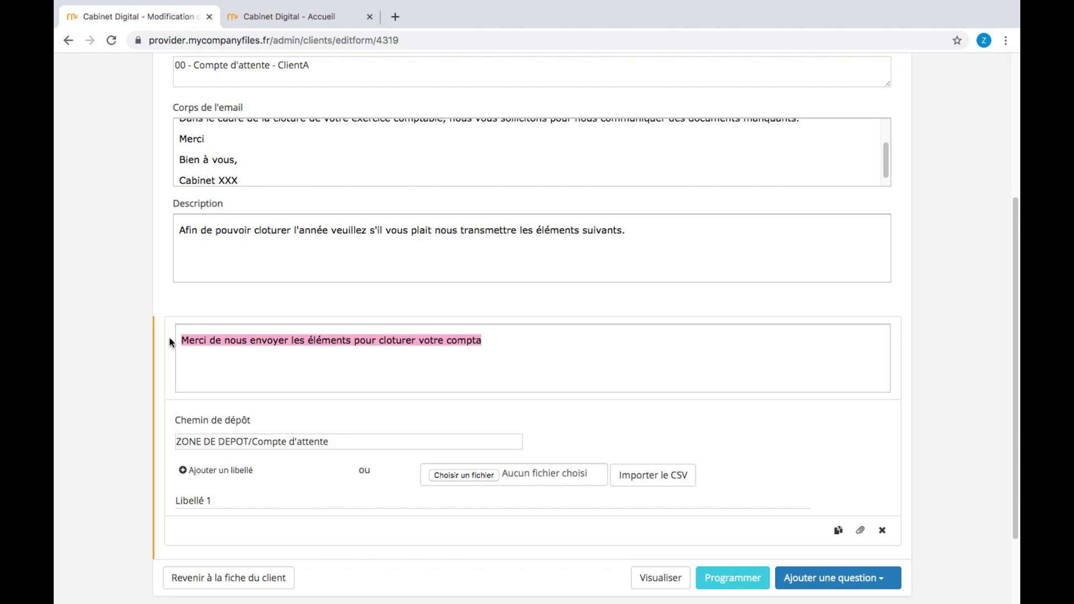
text(Nous restons à votre di)
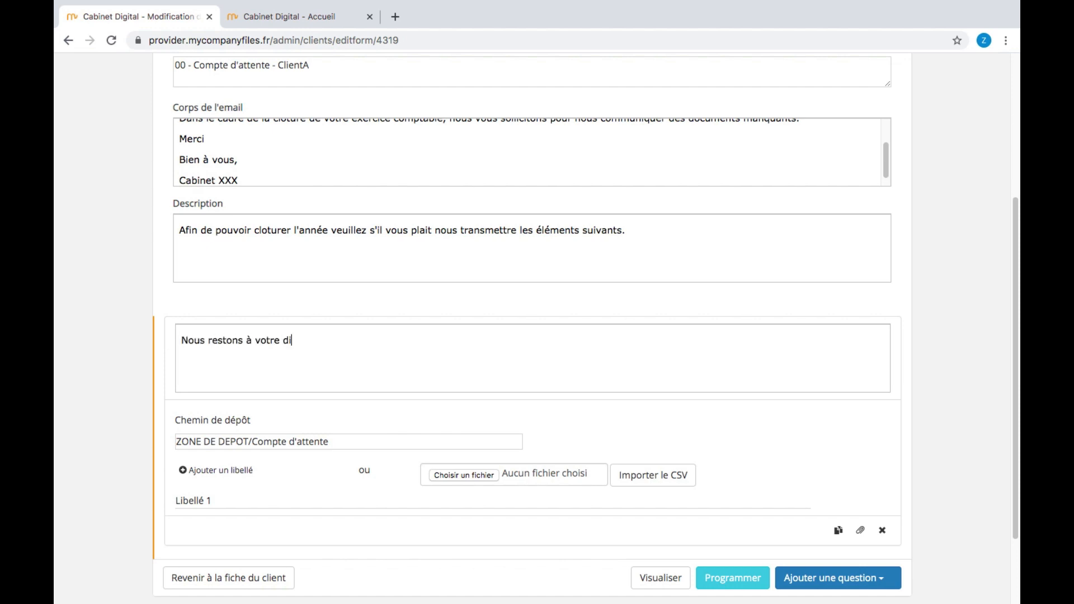
text(sposition pour toute information complémentaire.)
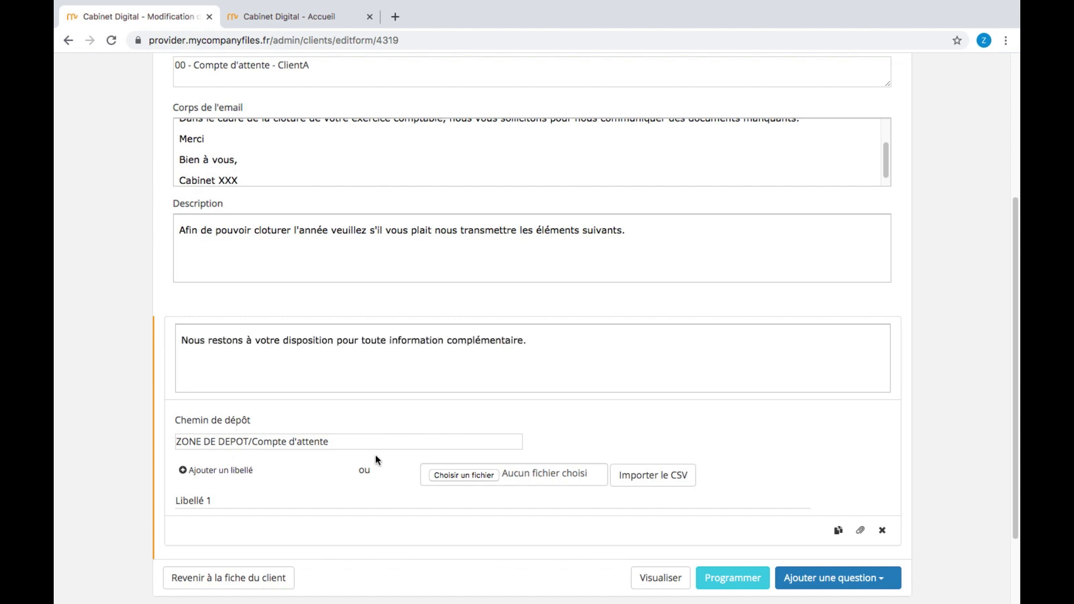
- Choose the CSV file from the "Fichier CSV" folder and import its labels into the question
click(455, 476)
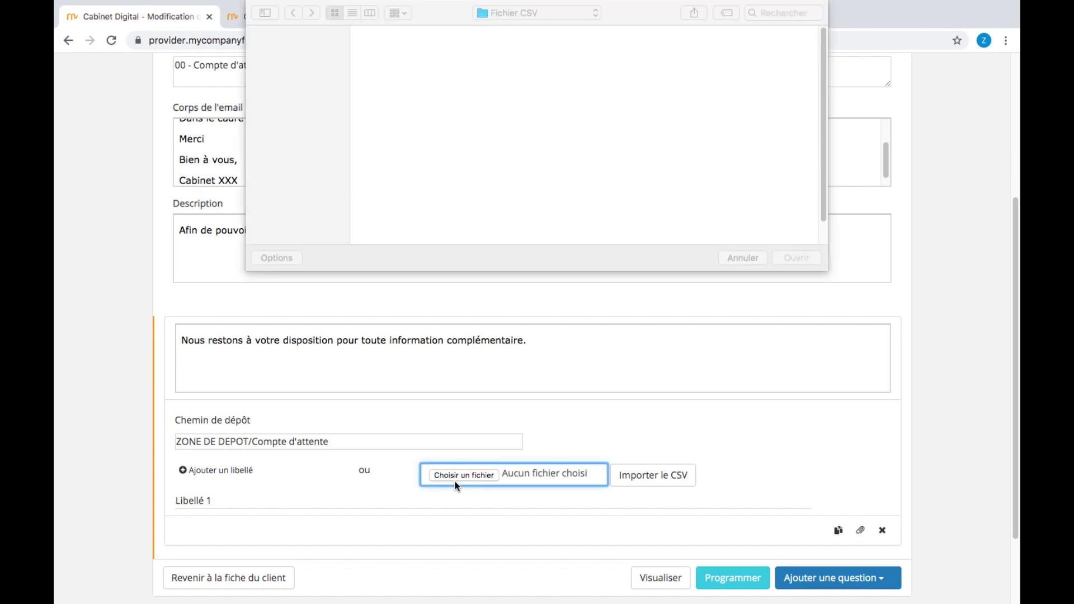
double_click(396, 73)
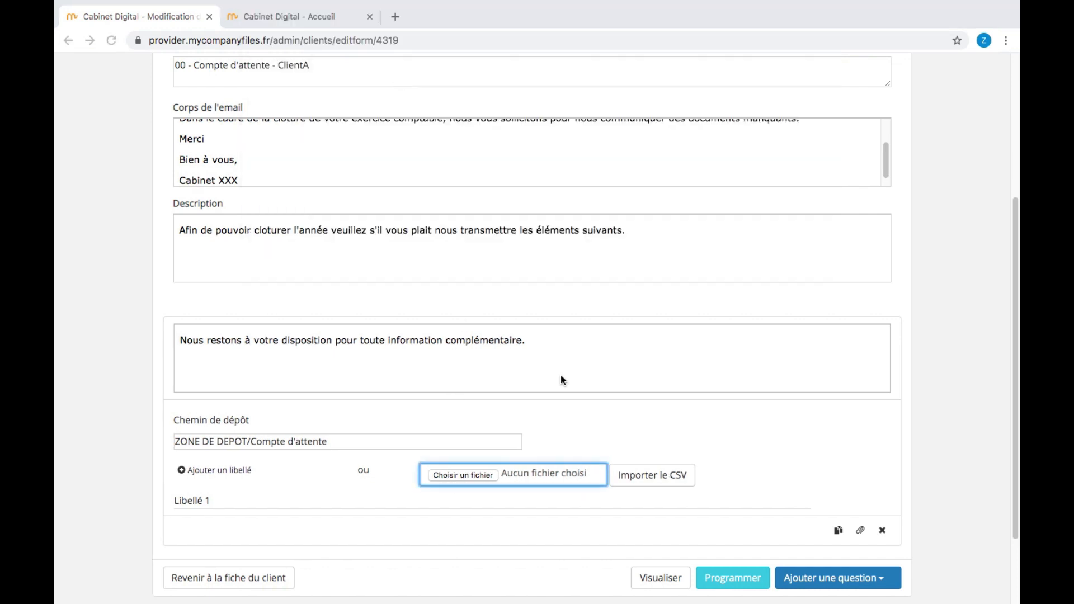
click(663, 479)
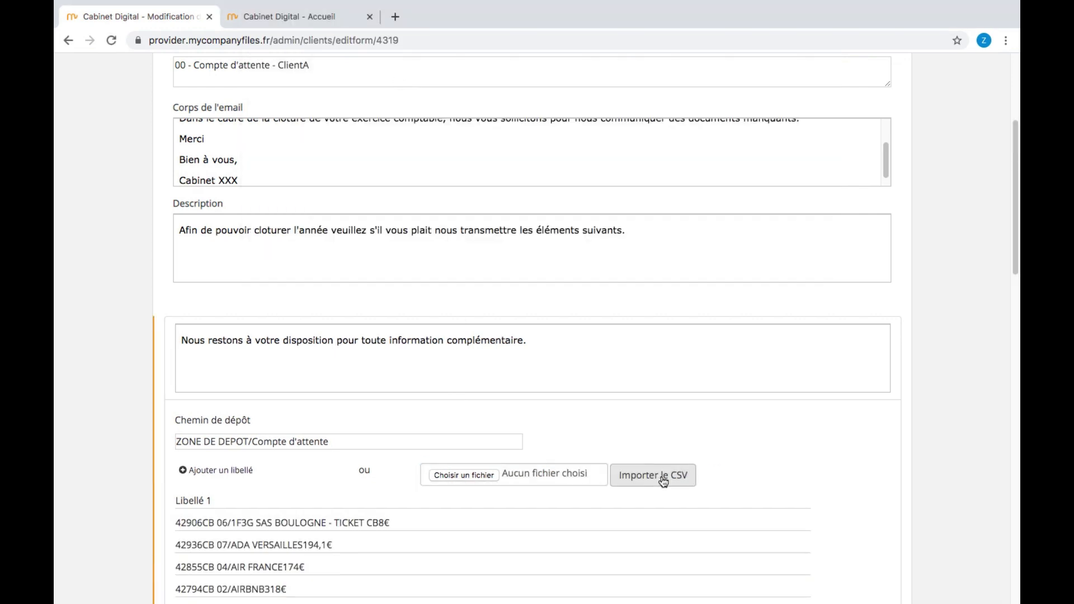
- Schedule "00 - Compte d'attente - ClientA" for immediate sending to only the second listed contact and validate
scroll(663, 479, down, 20)
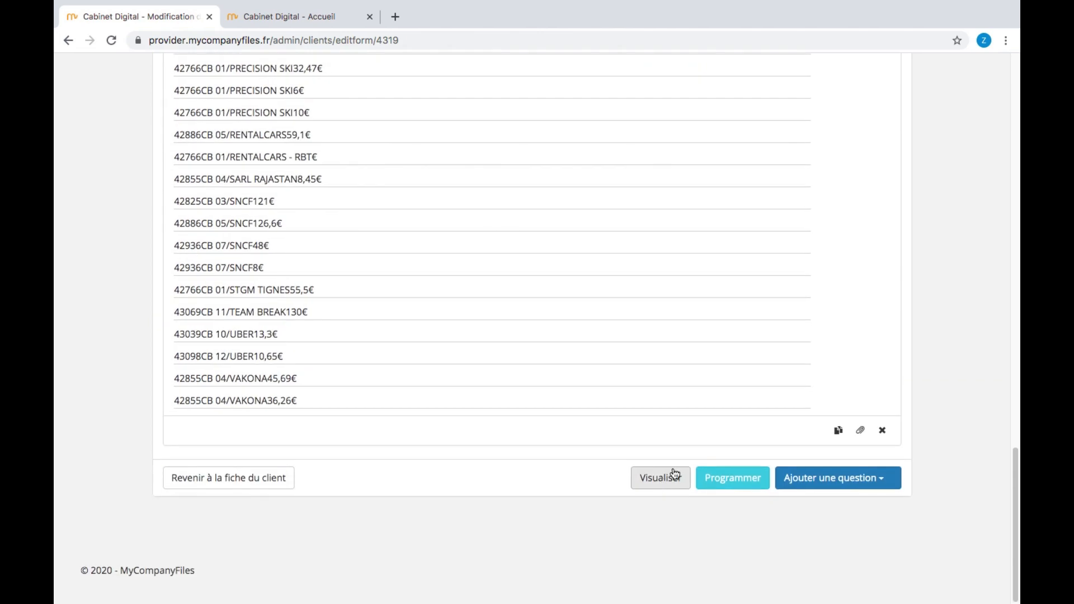
click(738, 478)
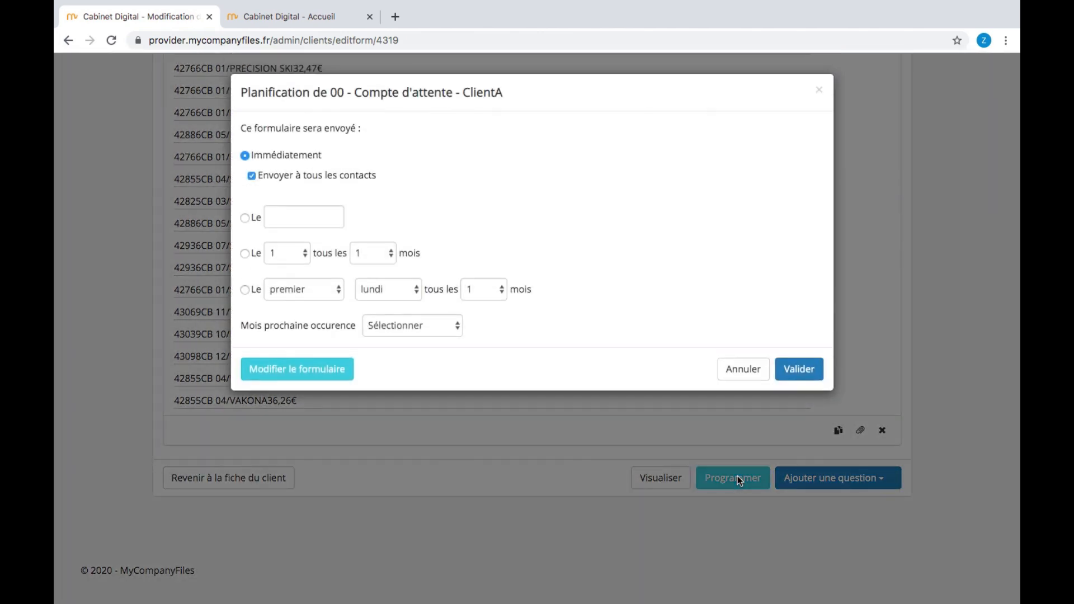
click(252, 176)
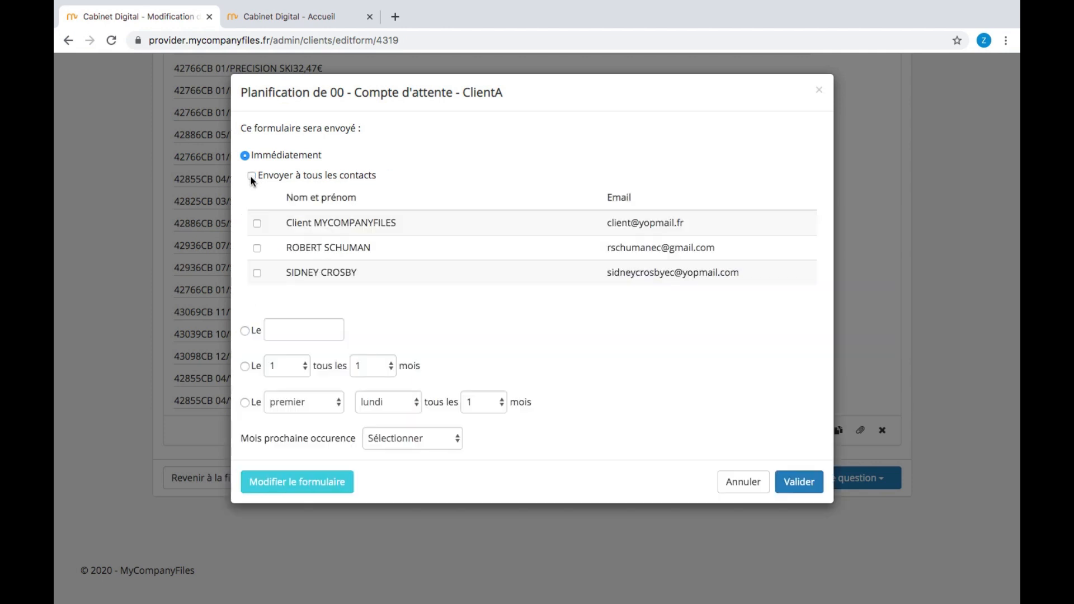
click(257, 249)
click(808, 482)
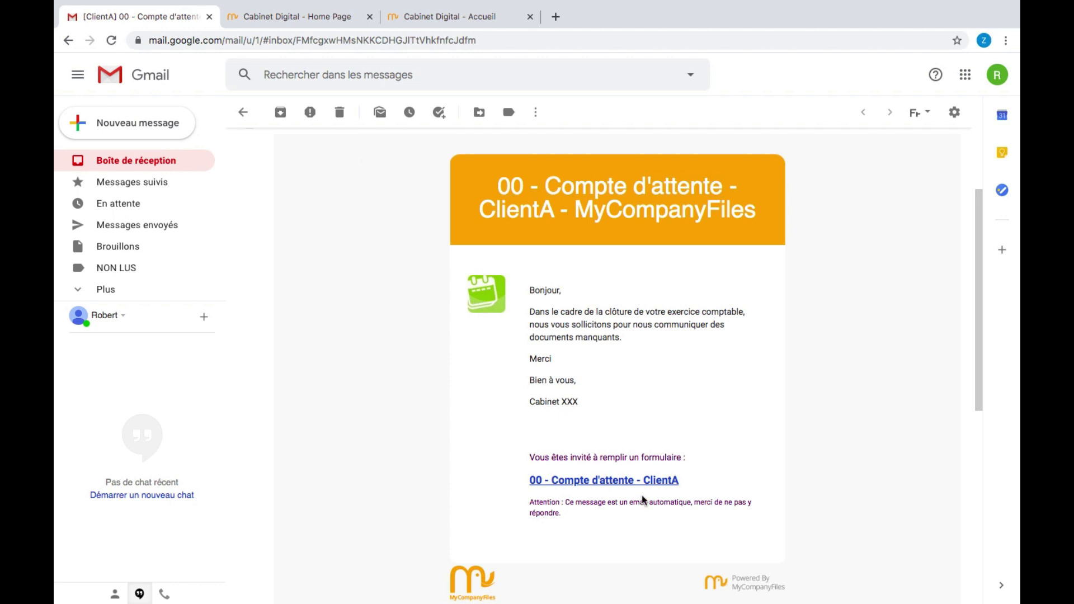
- Open the form "00 - Compte d'attente - ClientA" from the invitation email and look through its document lines
click(626, 483)
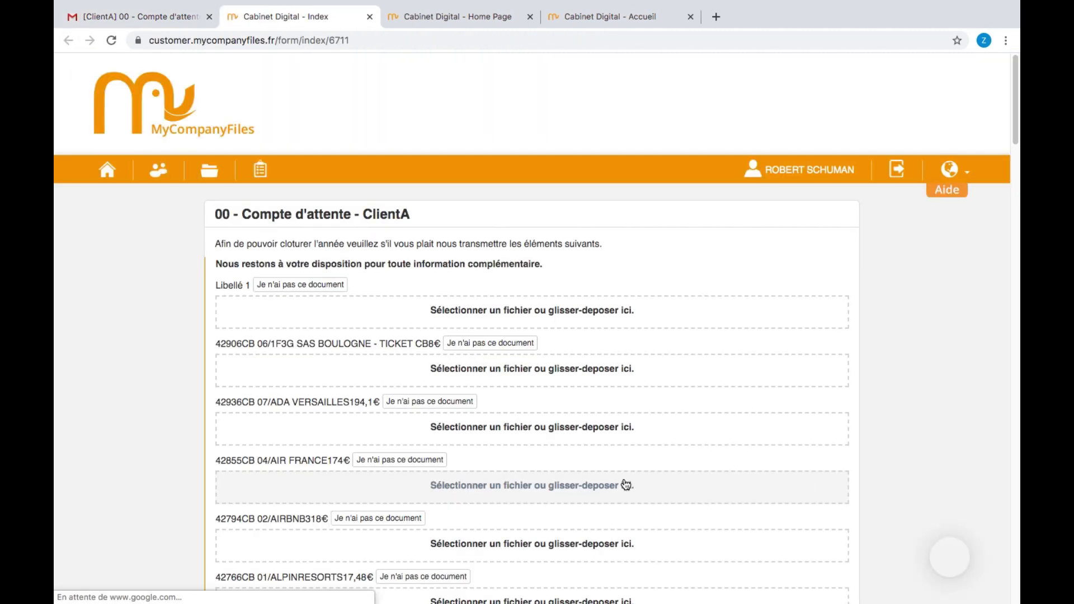
scroll(625, 485, down, 3)
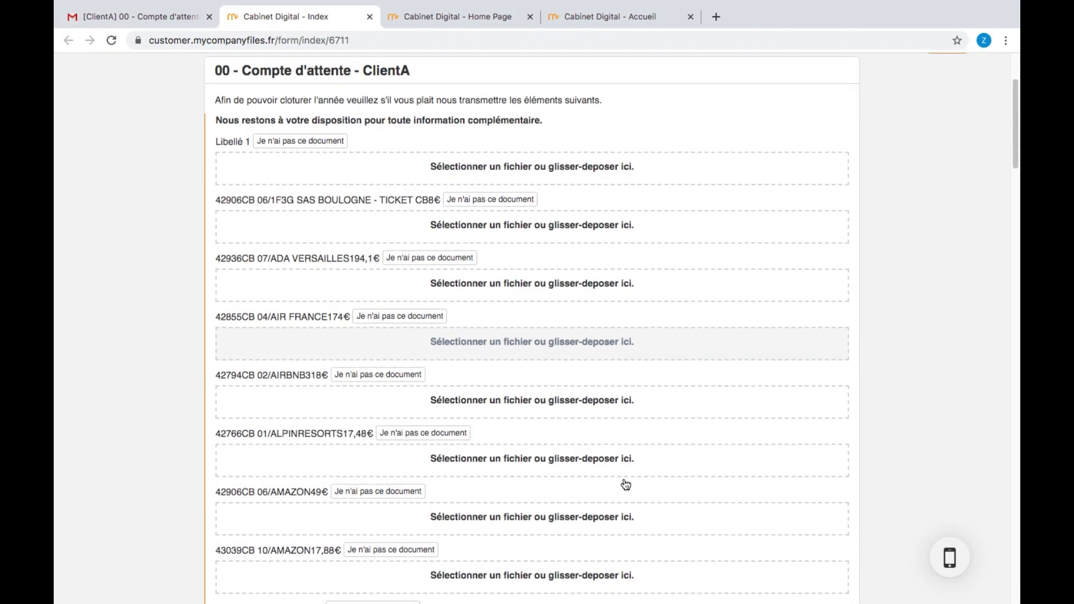
scroll(626, 484, down, 1)
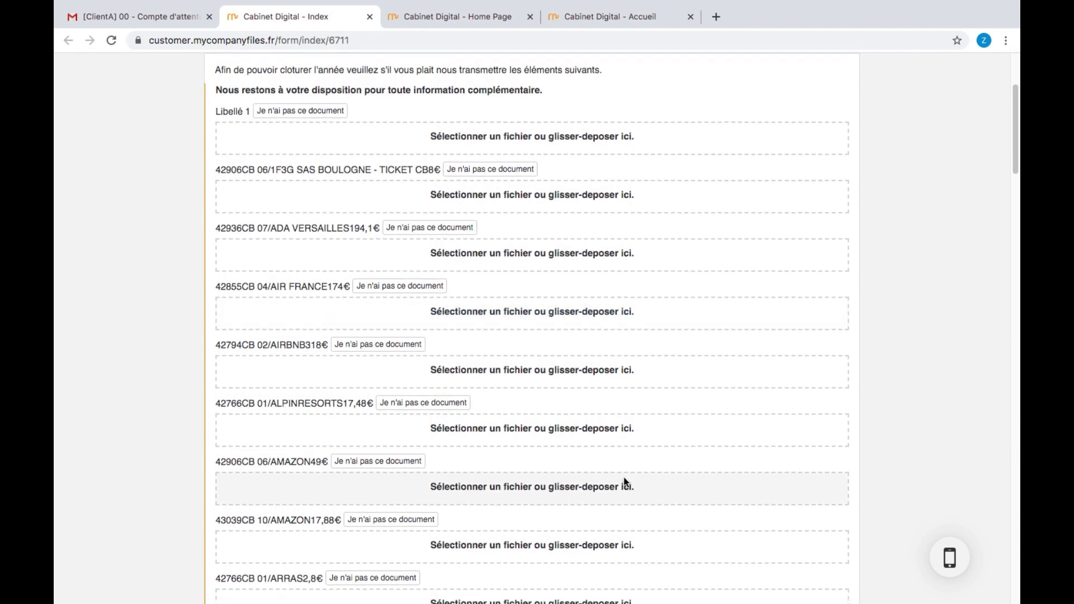
- Attach "Facture AF908667_12022020..pdf" to the AIR FRANCE174€ line and "Facture ALPINRESORTS098235_06-03-2020..pdf" to the ALPINRESORTS17,48€ line
click(507, 314)
double_click(392, 60)
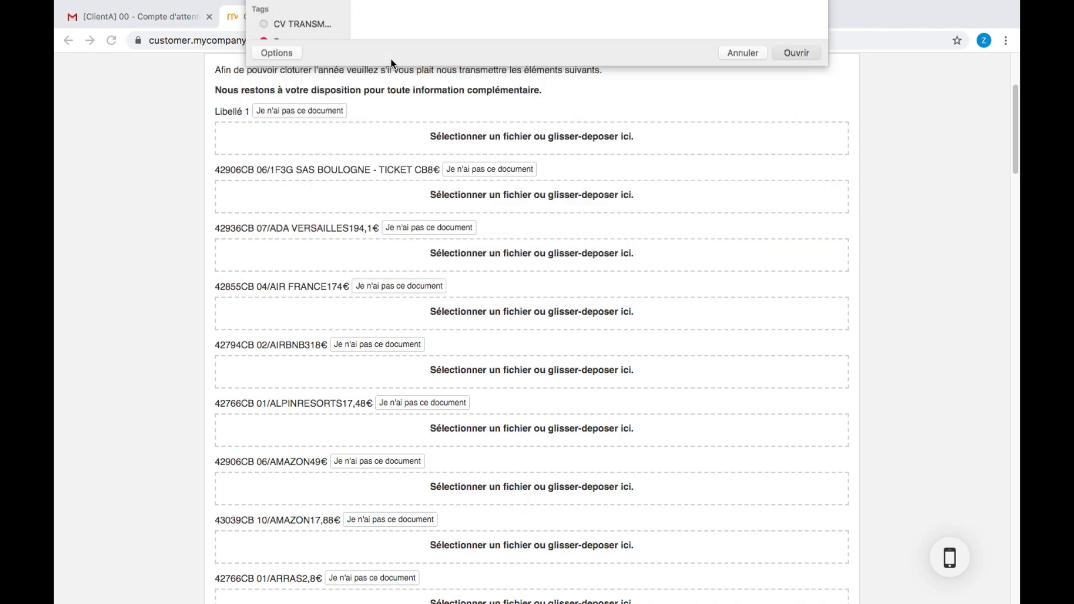
click(494, 428)
double_click(461, 80)
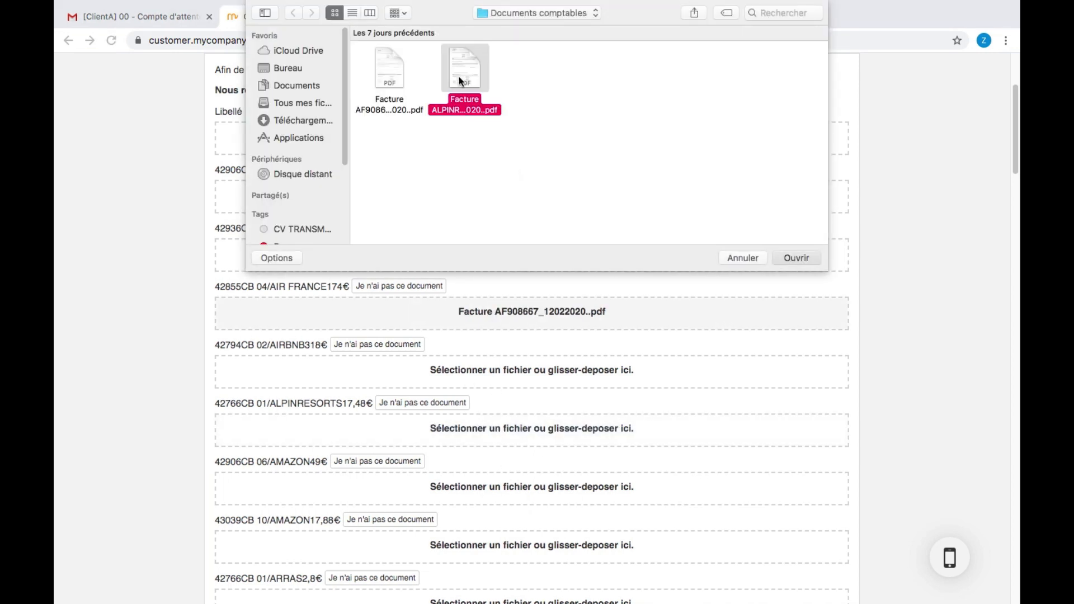
- Attach "AIRBNB76800_16.03.2020.pdf" from the desktop to the AIRBNB318€ line and return the browser to full screen
mouse_move(89, 3)
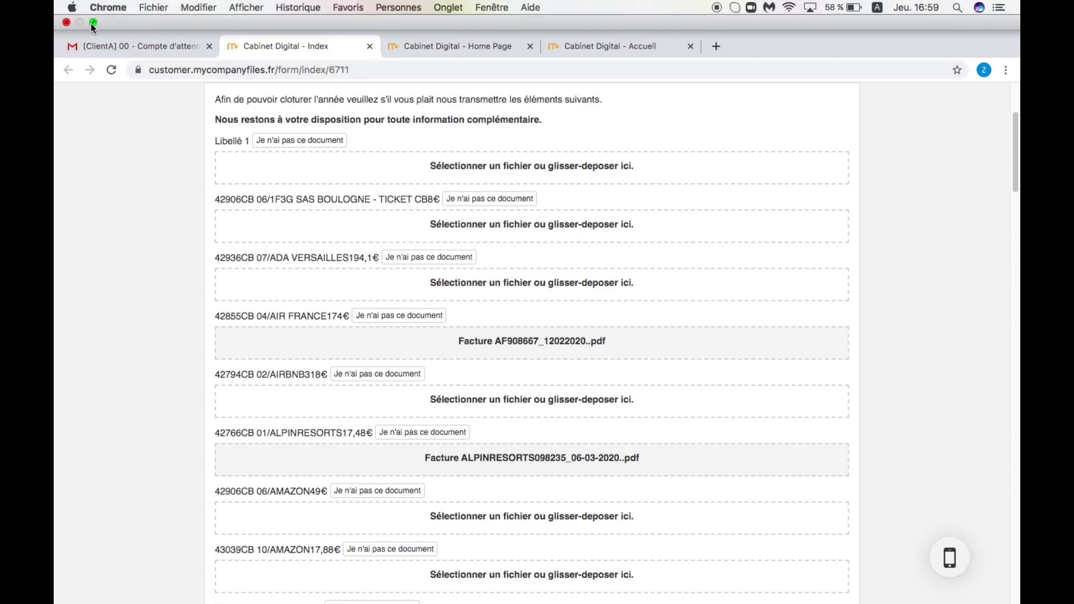
click(93, 22)
drag(66, 271, 529, 401)
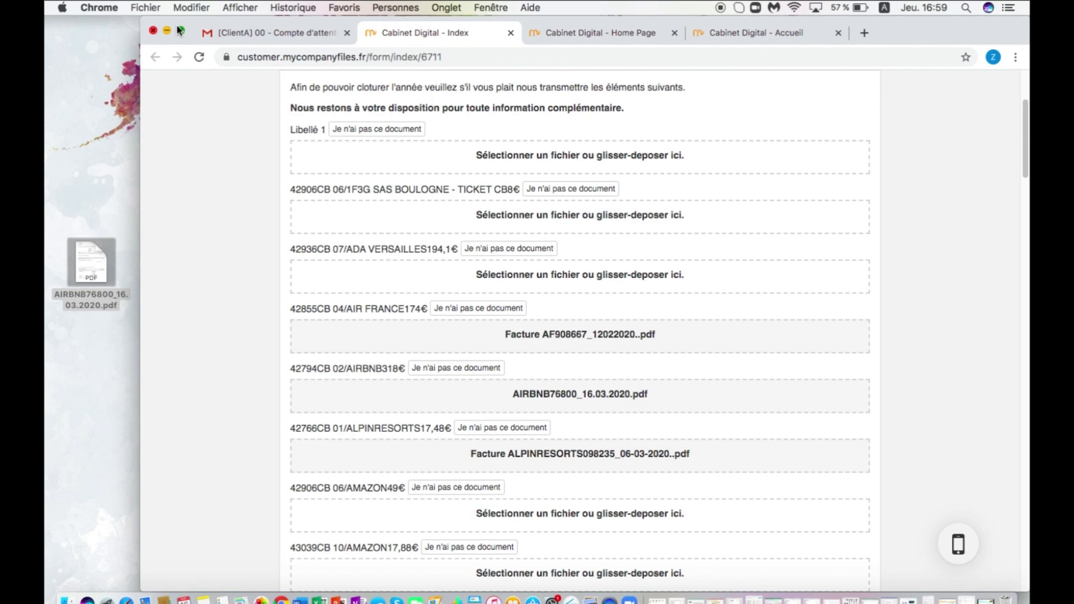
click(179, 29)
- Mark the documents for AMAZON49€, AMAZON17,88€ and ARRAS2,8€ as not available
scroll(201, 375, down, 5)
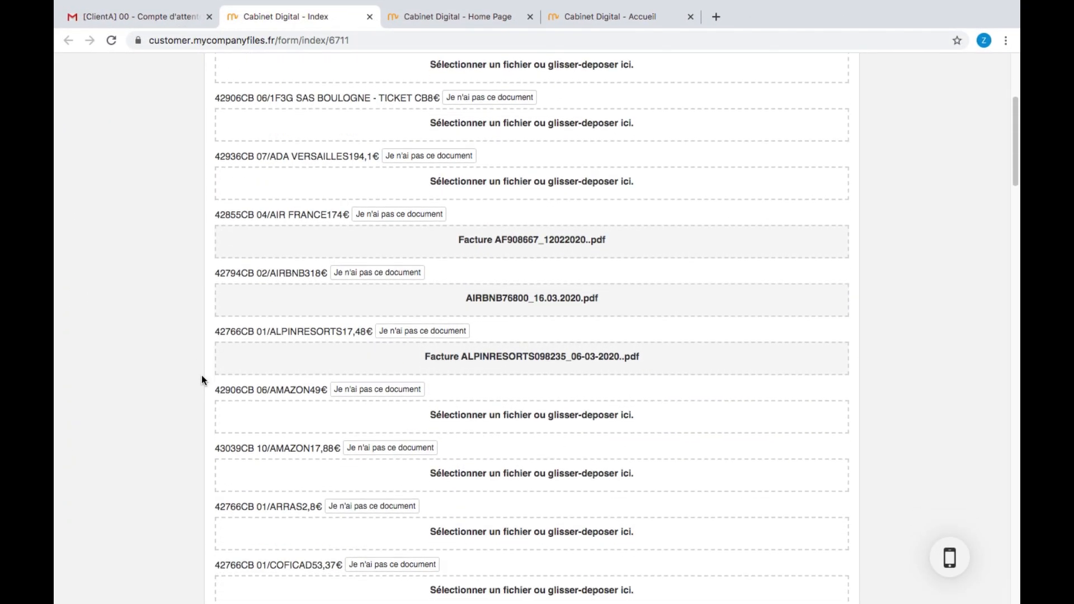
scroll(202, 375, down, 1)
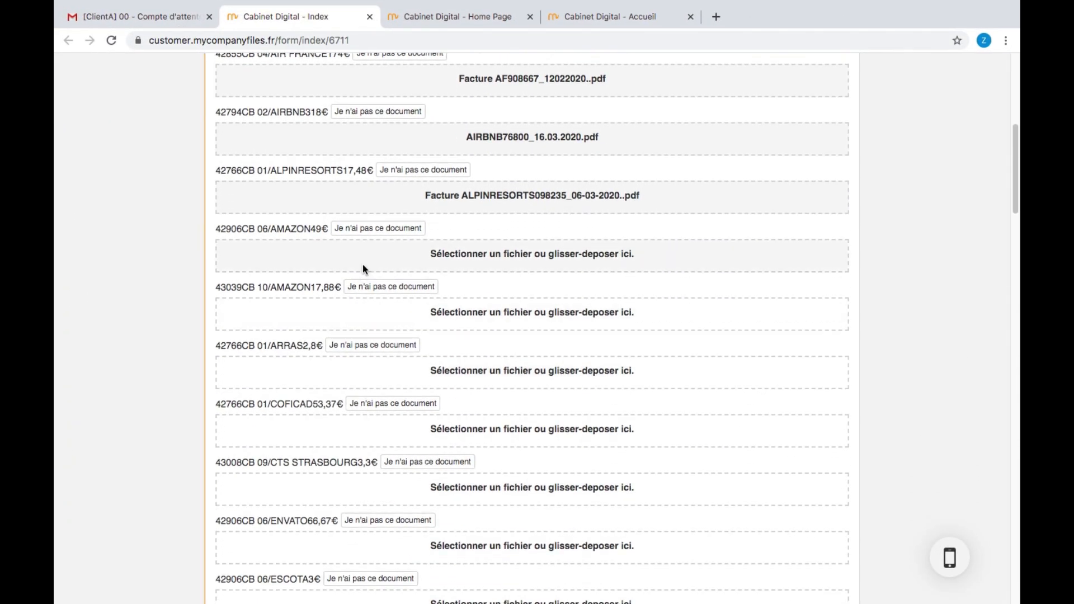
click(383, 233)
click(391, 284)
click(394, 336)
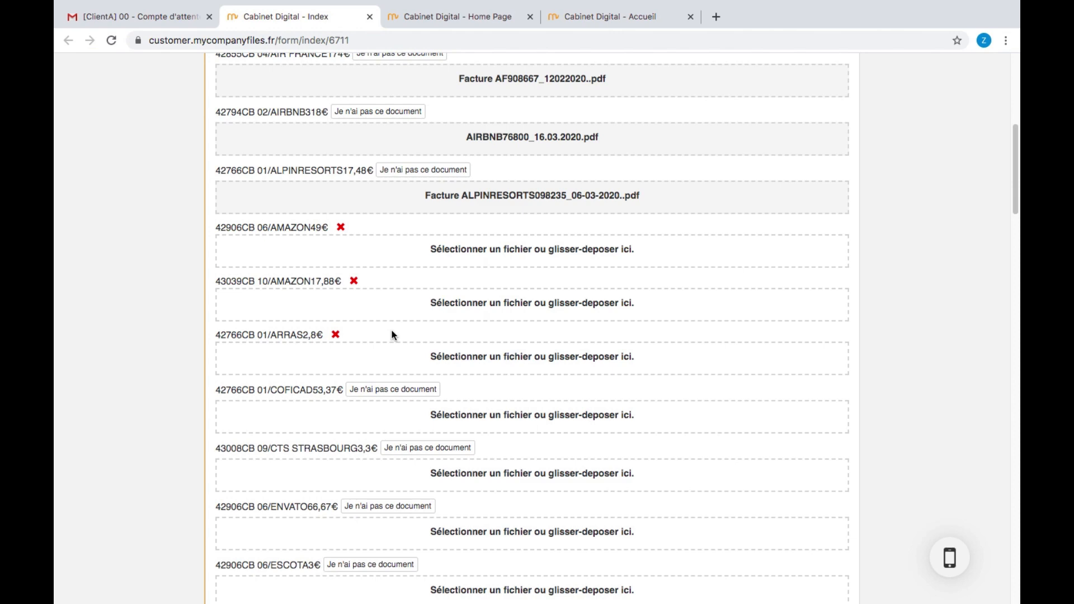
- Enter a comment starting with "Merc" at the end of the form
scroll(392, 331, down, 20)
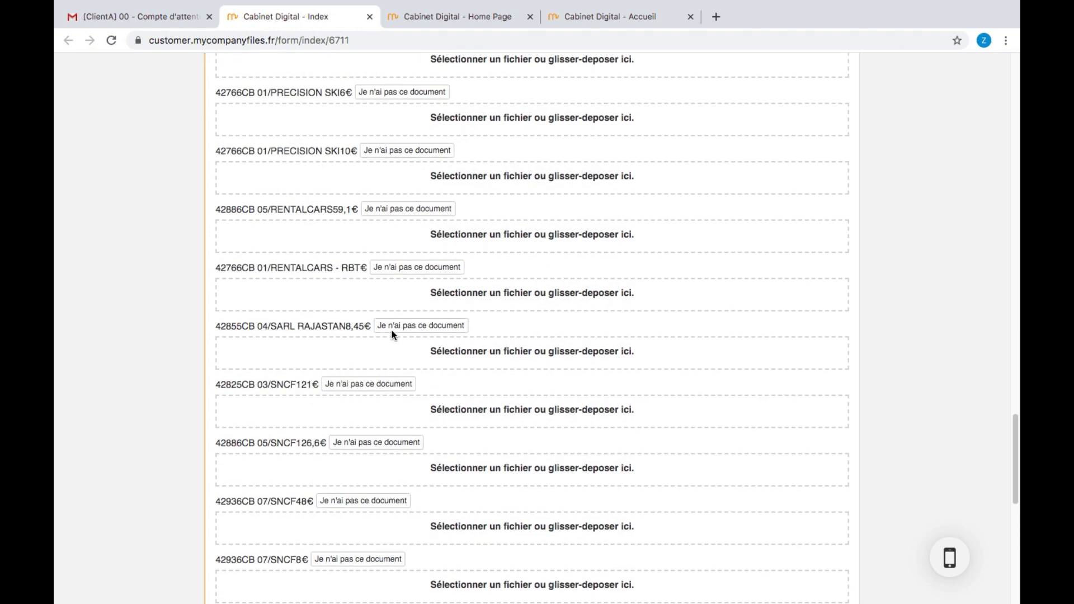
click(348, 451)
text(Me)
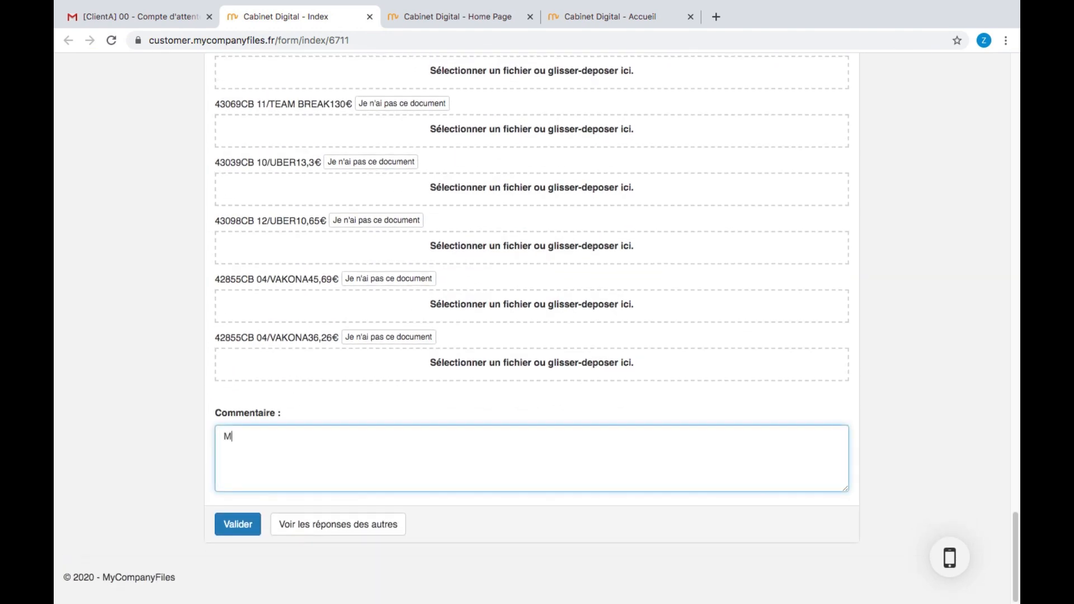
text(rc)
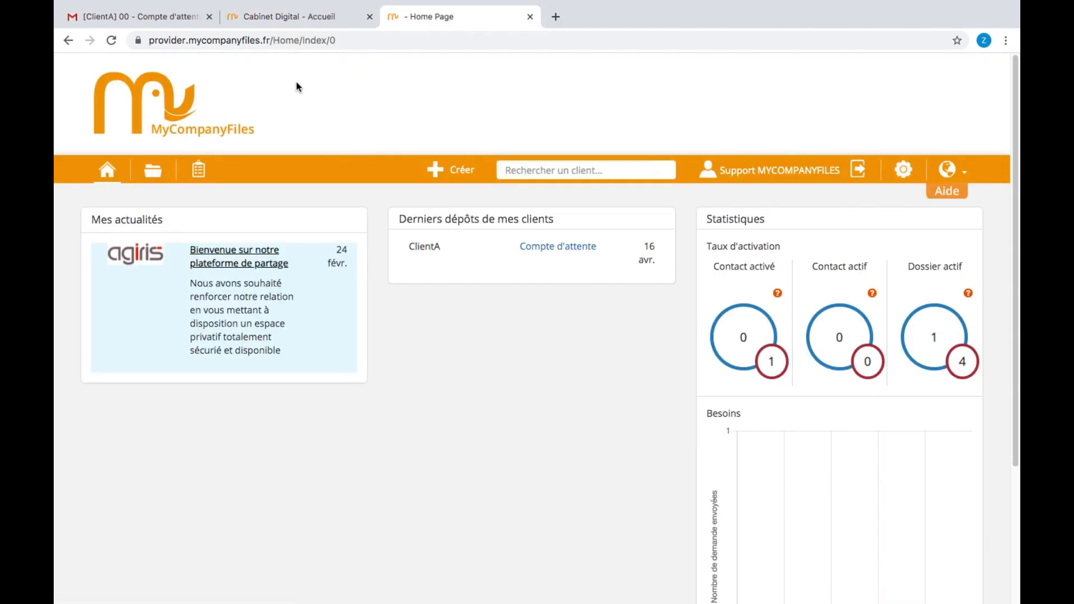
- Open "00 - Compte d'attente - CLIENT A" from the provider's list of open forms and review its questions
click(201, 173)
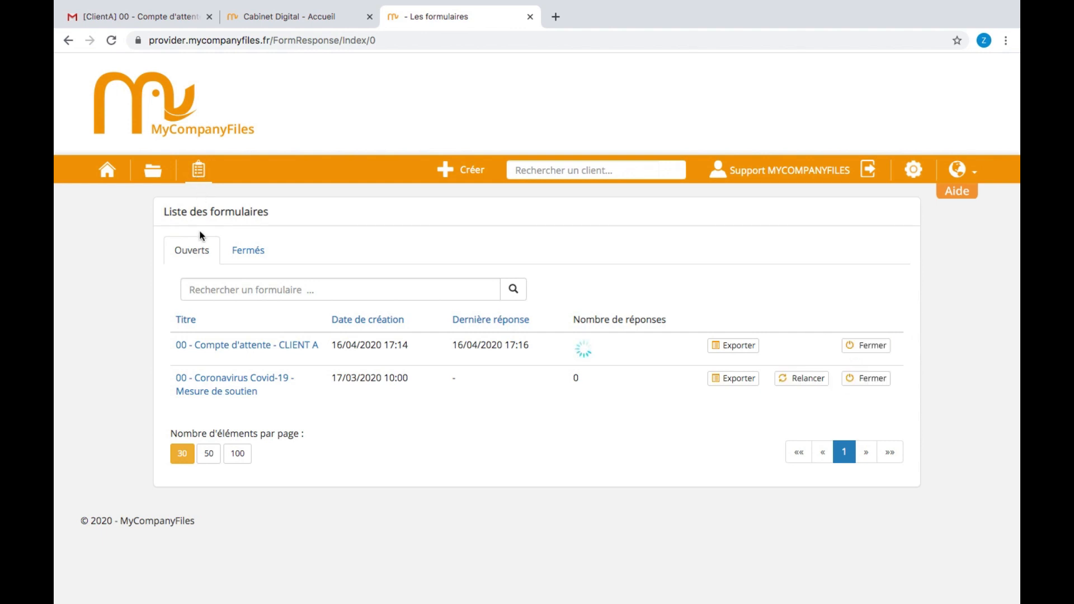
click(243, 345)
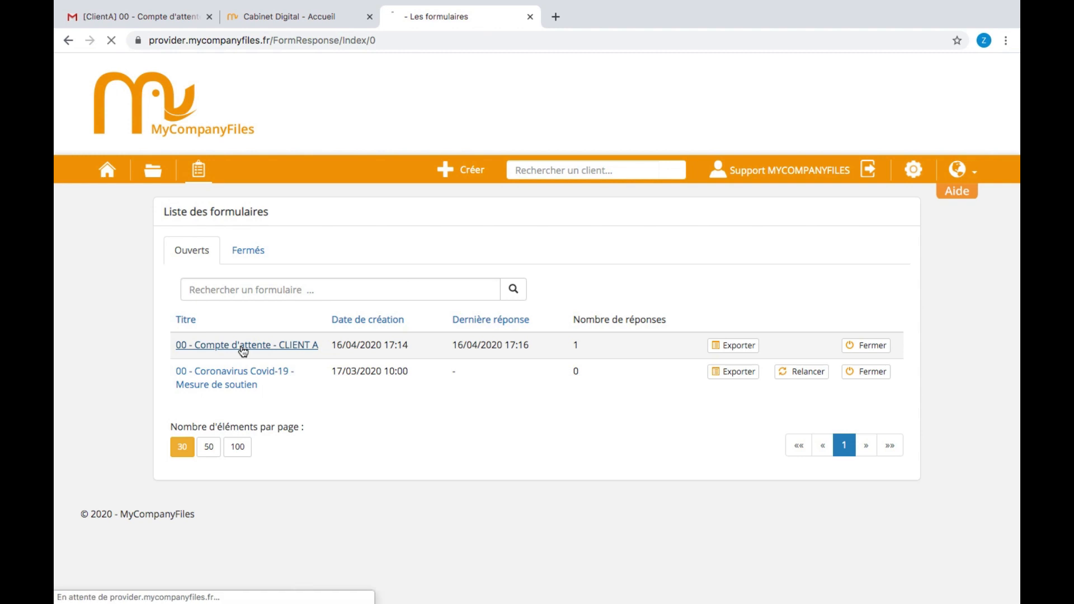
scroll(243, 351, down, 1)
scroll(243, 351, down, 2)
scroll(249, 340, up, 3)
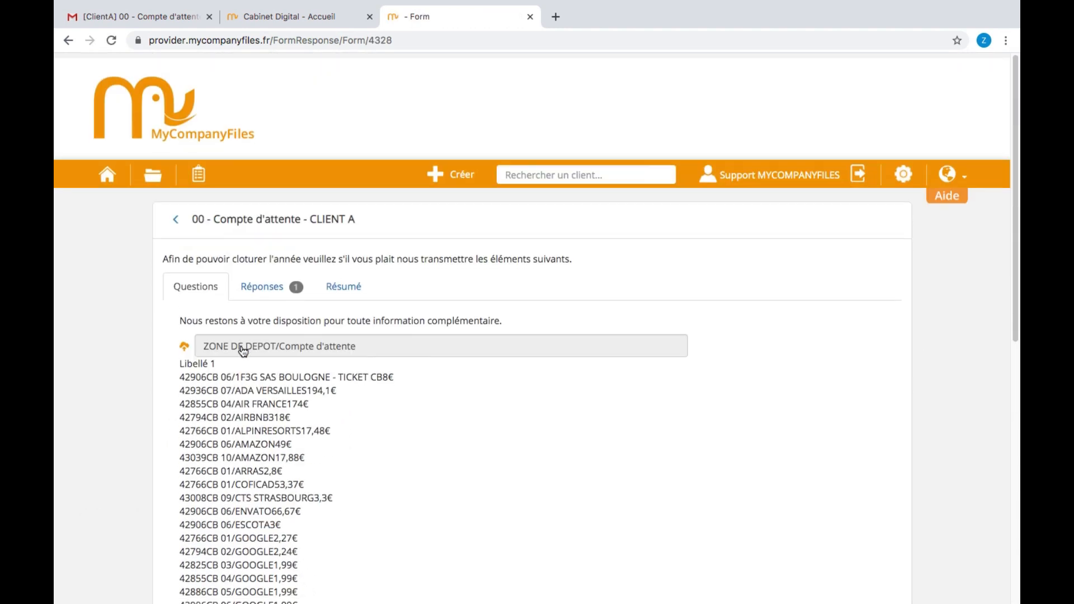
- View the contact's responses to the form and open the folder where the documents were deposited
click(281, 284)
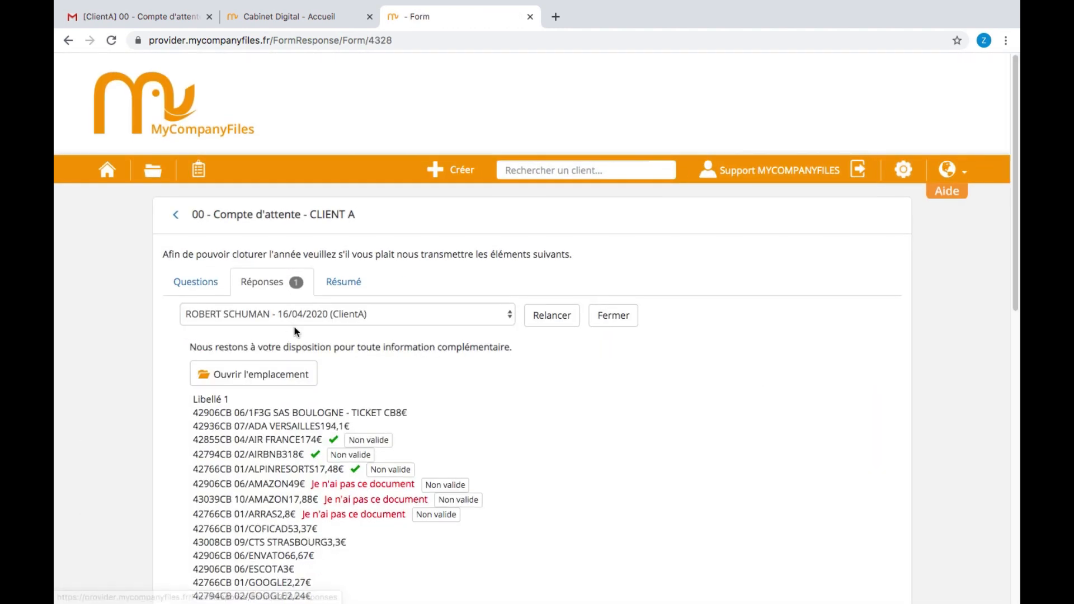
click(261, 376)
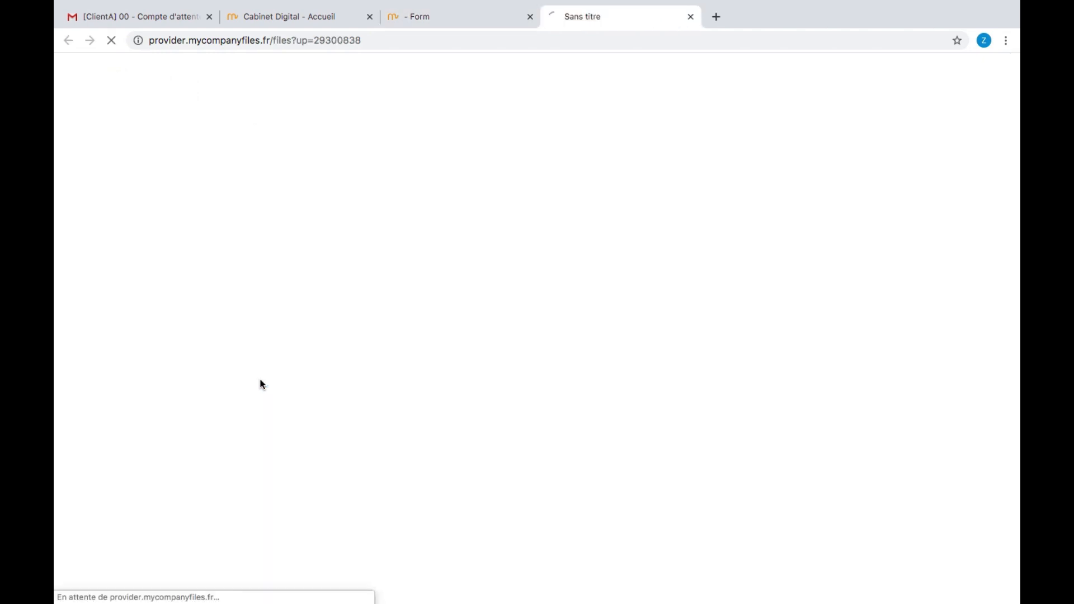
- Preview the deposited PDF "42766CB 01 ALPINRESORTS17,48€" in the Compte d'attente folder and close the preview
click(880, 407)
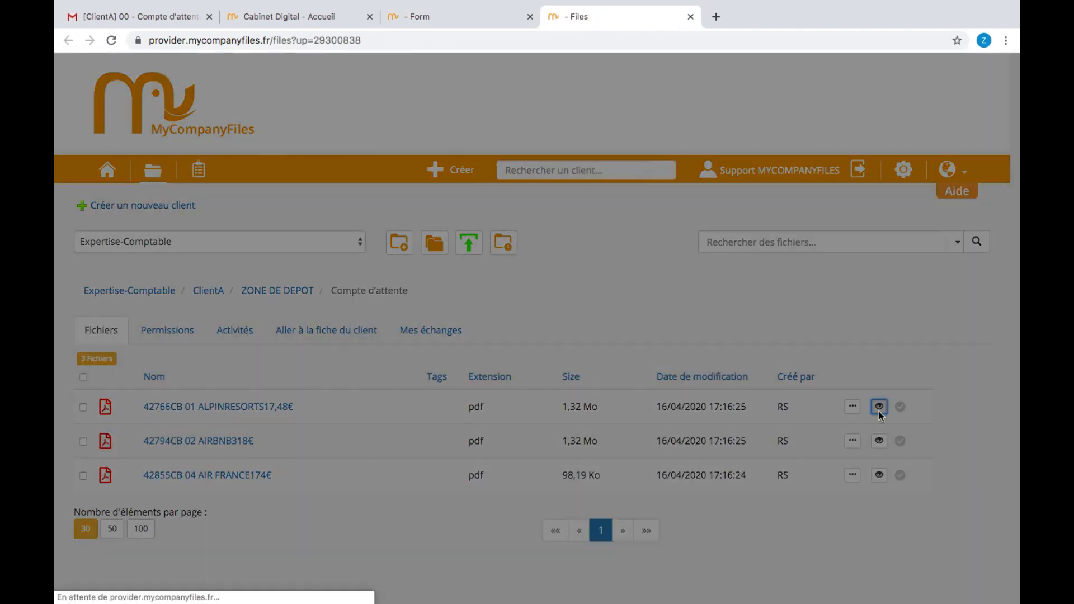
click(823, 90)
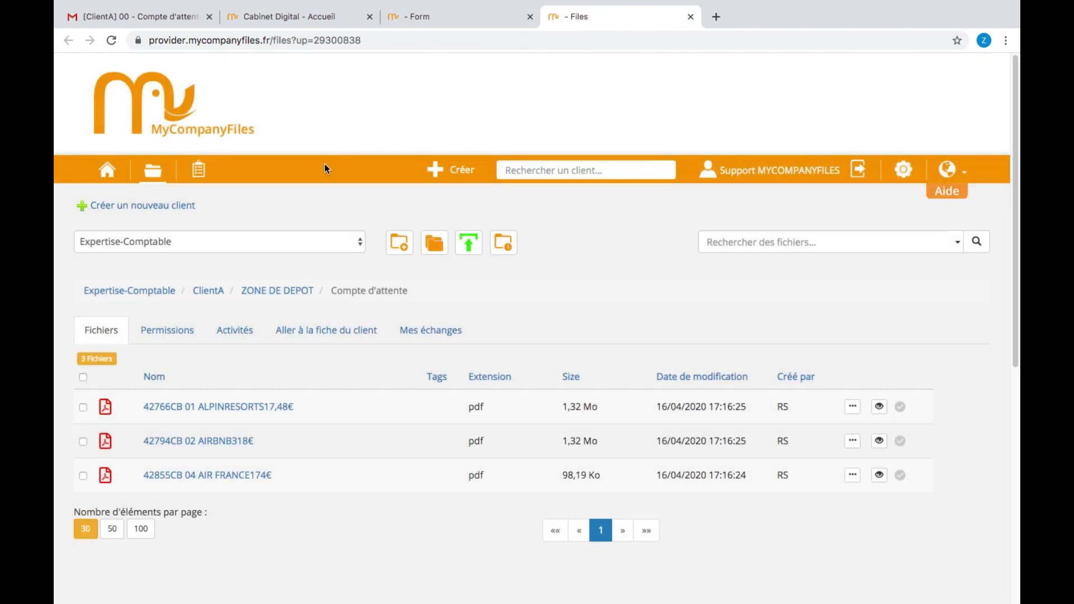
- Mark the AIR FRANCE174€ document as not valid in the form's responses and send the contact a reminder for the form
click(409, 16)
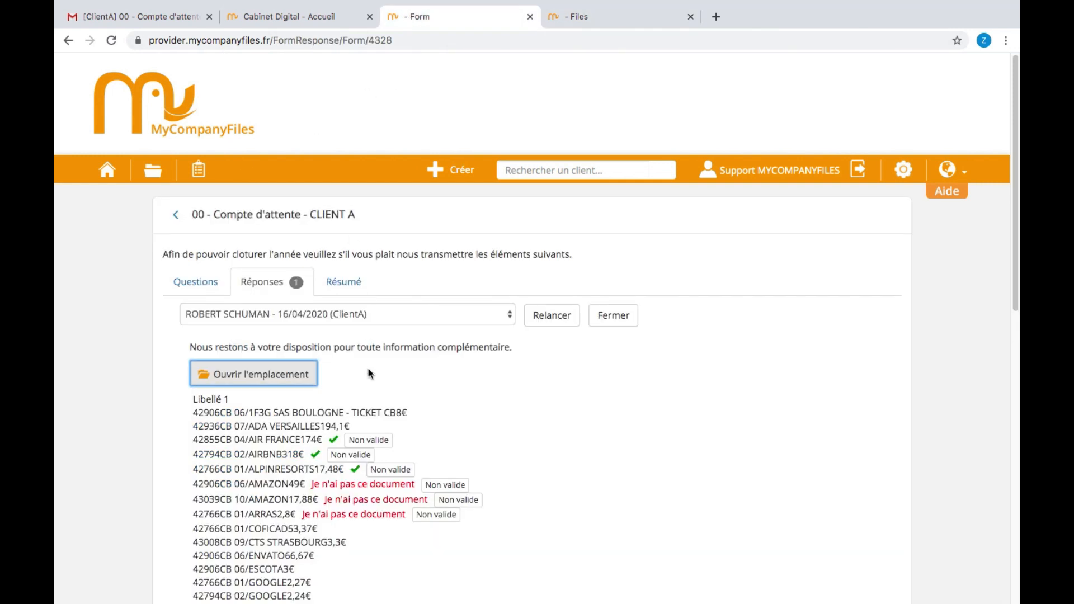
scroll(368, 374, down, 2)
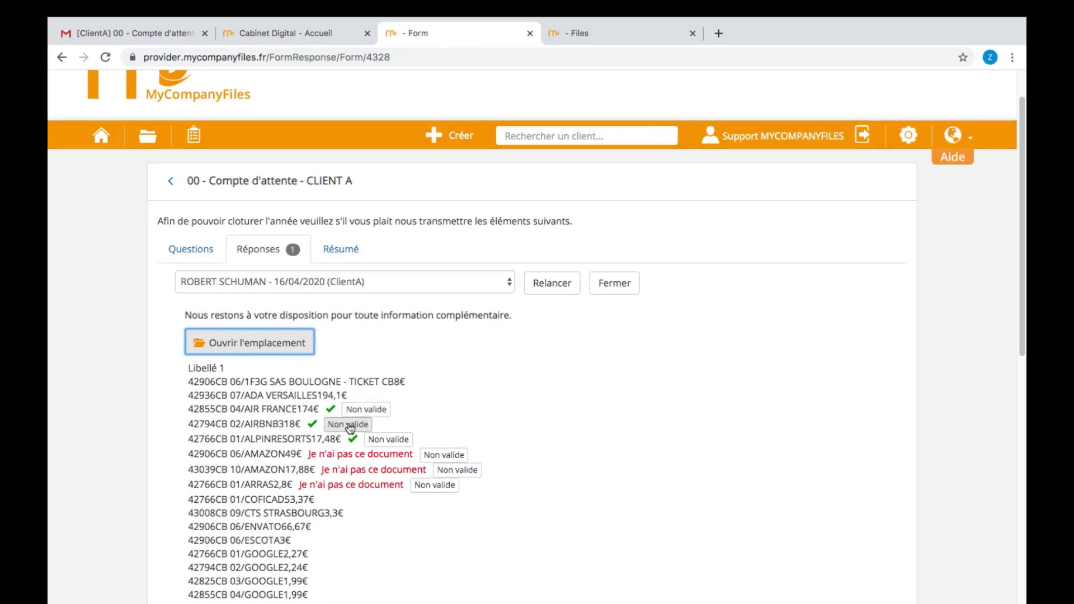
click(378, 409)
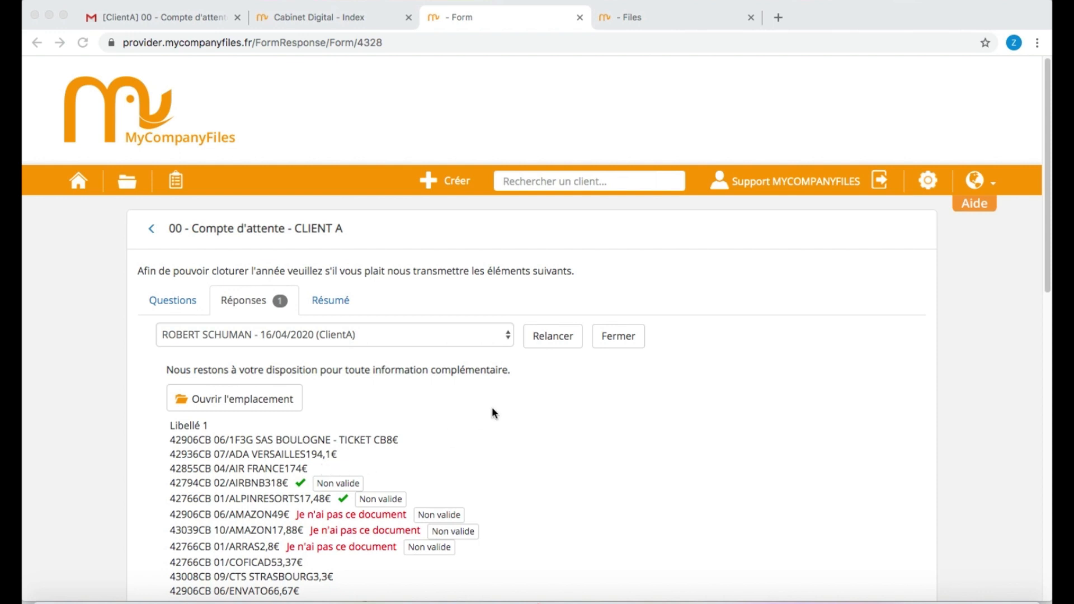
click(545, 337)
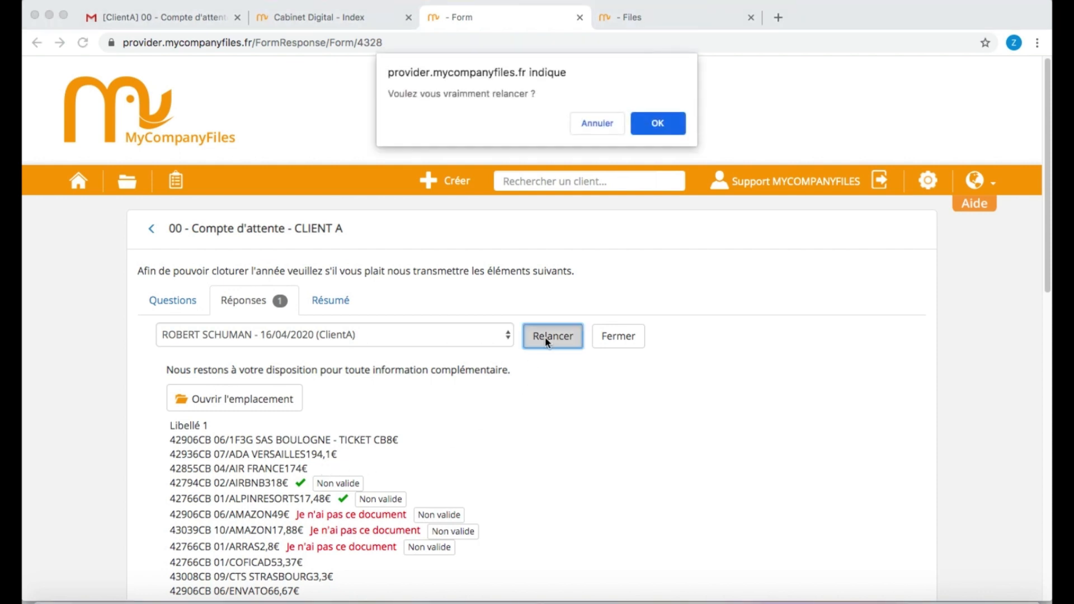
click(666, 121)
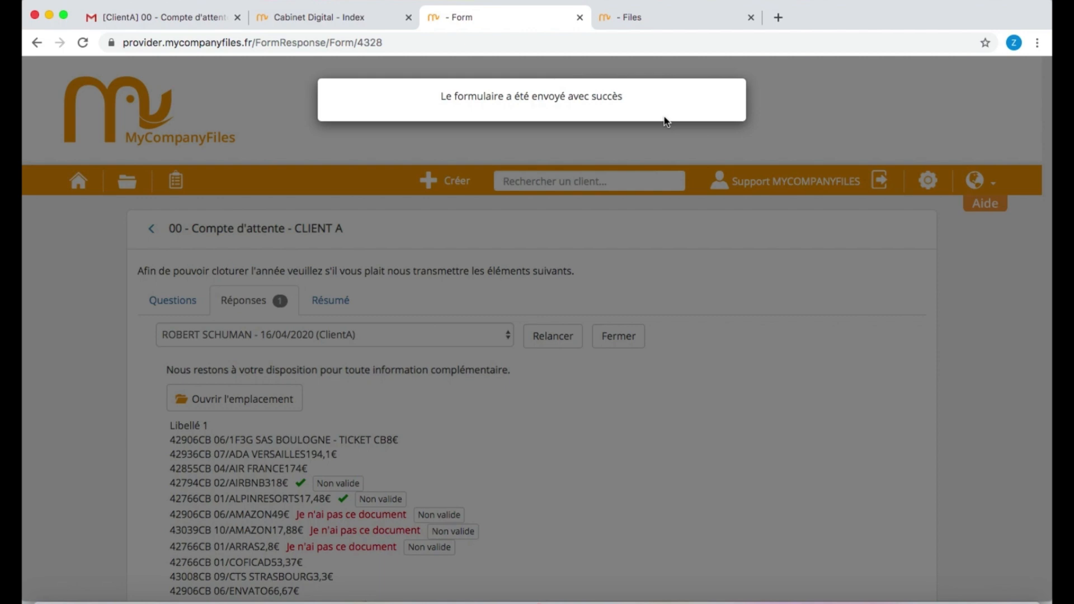